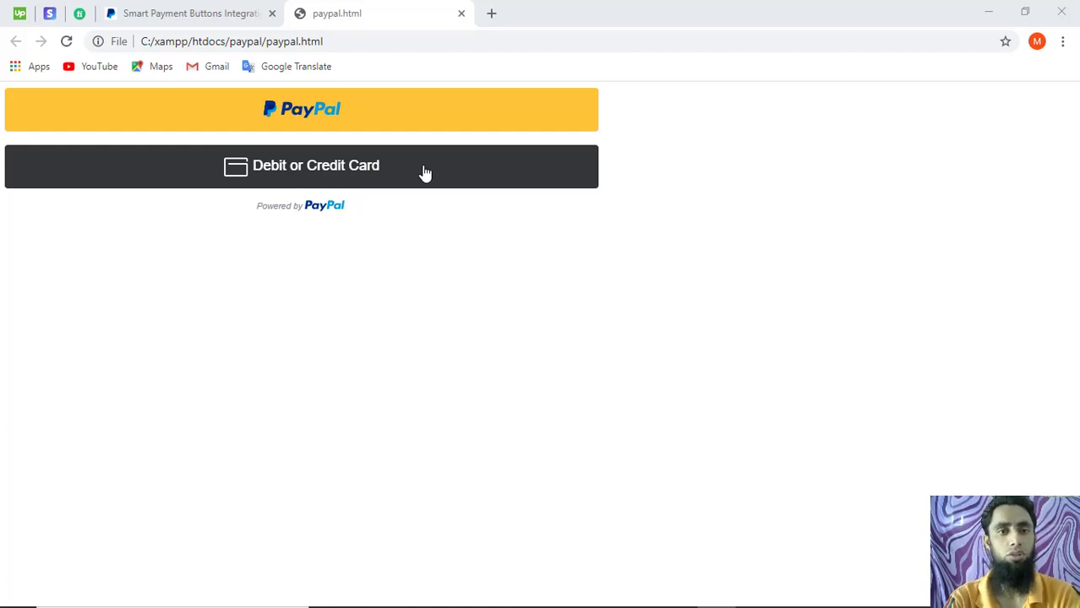
# Switch to the browser tab showing the local paypal.html payment buttons page.
pyautogui.click(175, 10)
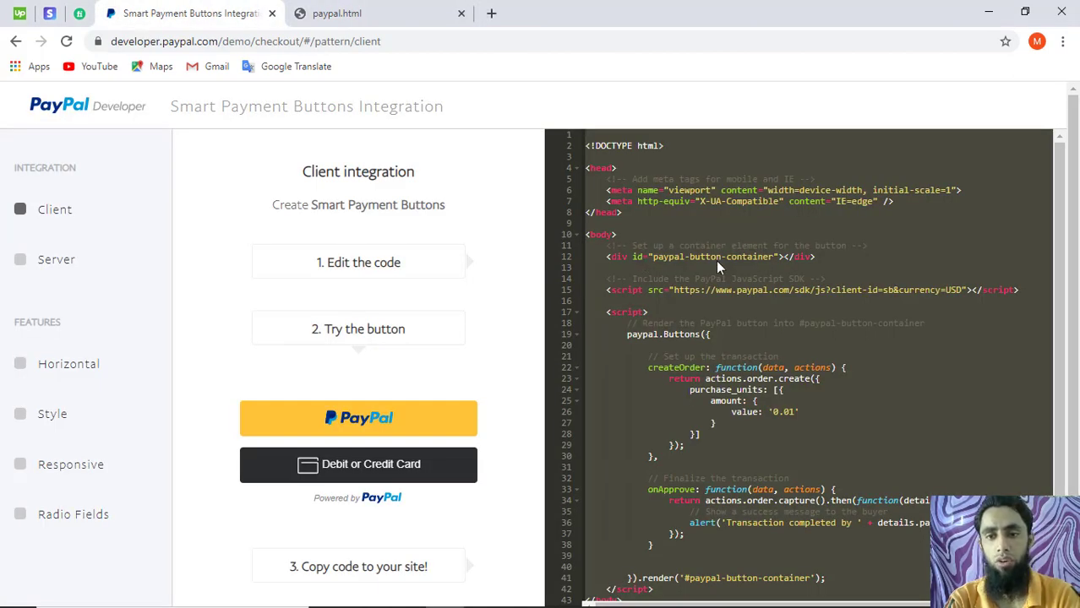
# Inspect the sb client-id value in the SDK URL on line 15, then return to paypal.html.
pyautogui.click(716, 261)
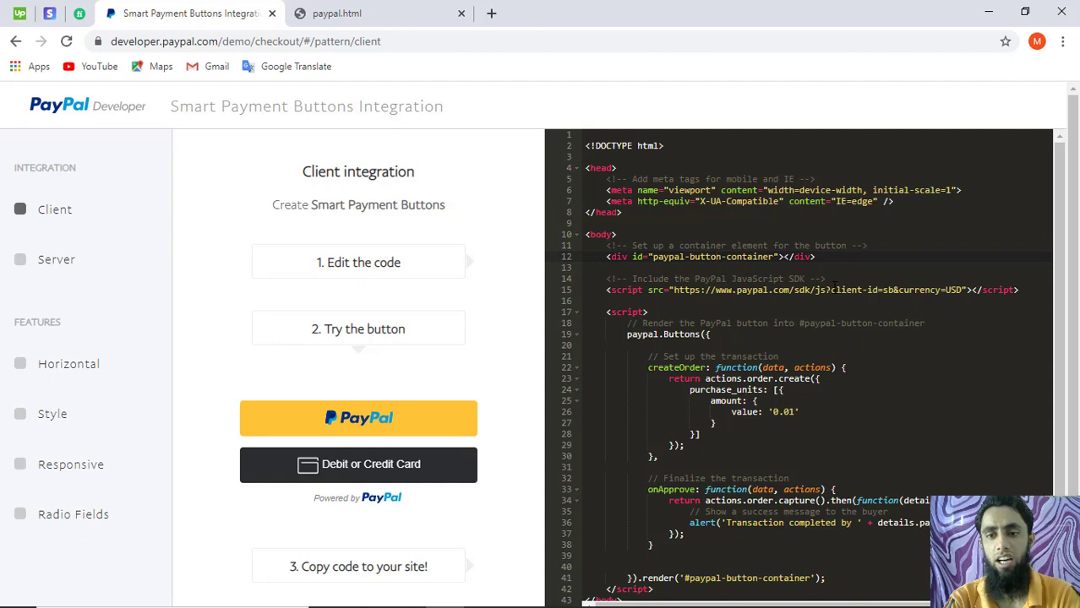
pyautogui.moveTo(830, 289); pyautogui.dragTo(876, 289)
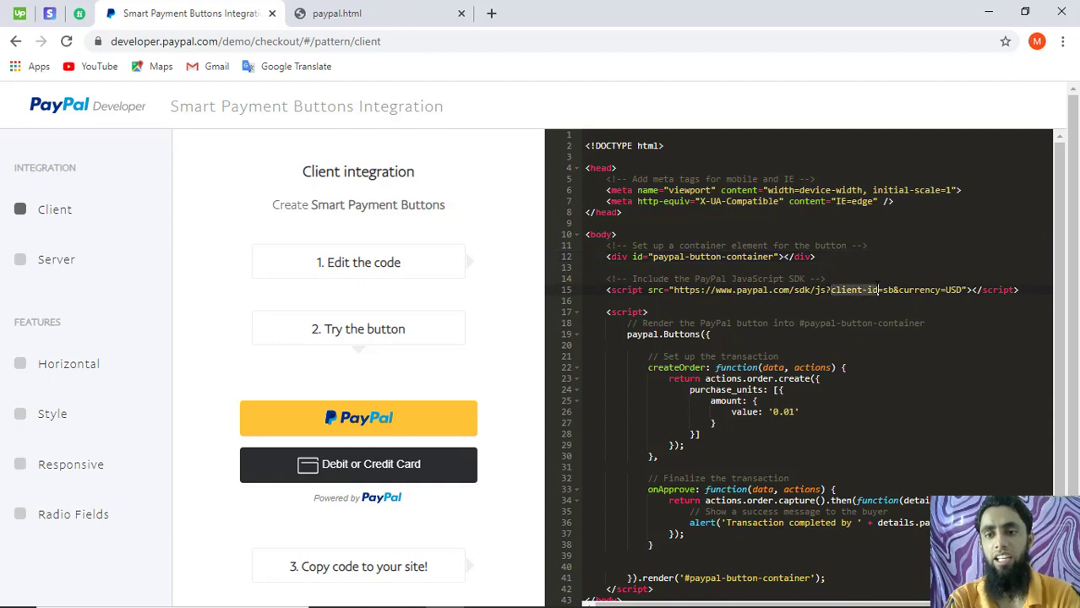
pyautogui.click(887, 290)
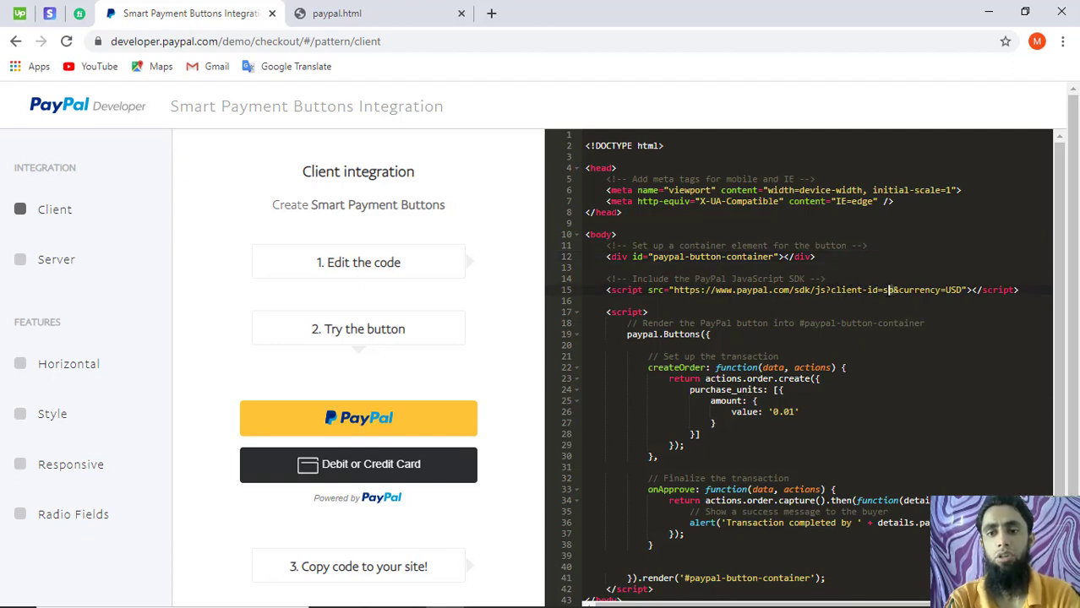
pyautogui.click(396, 14)
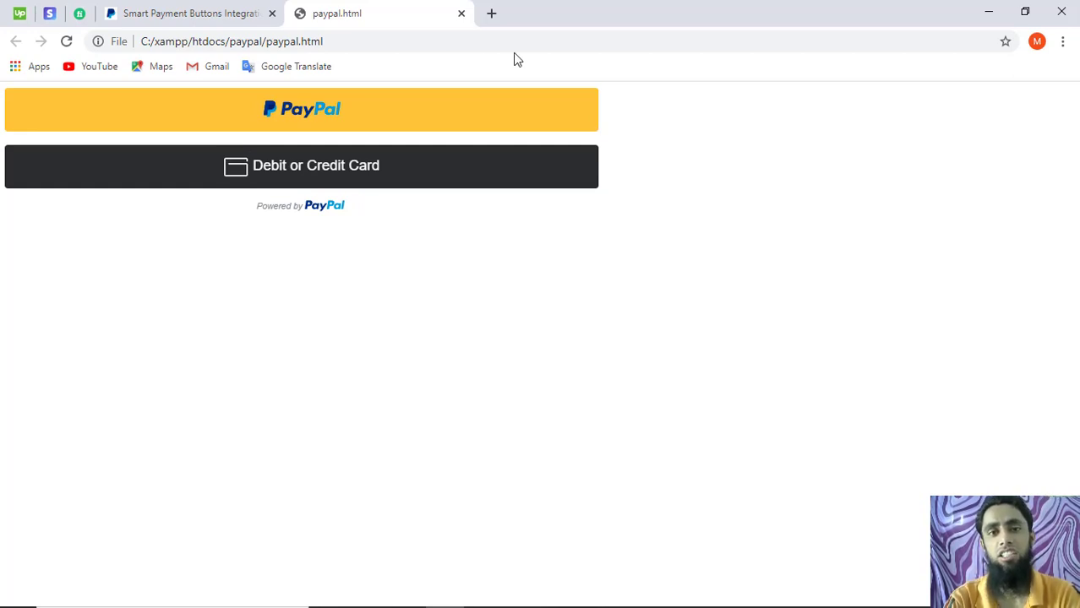
# Open a new tab and load developer.paypal.com.
pyautogui.click(491, 15)
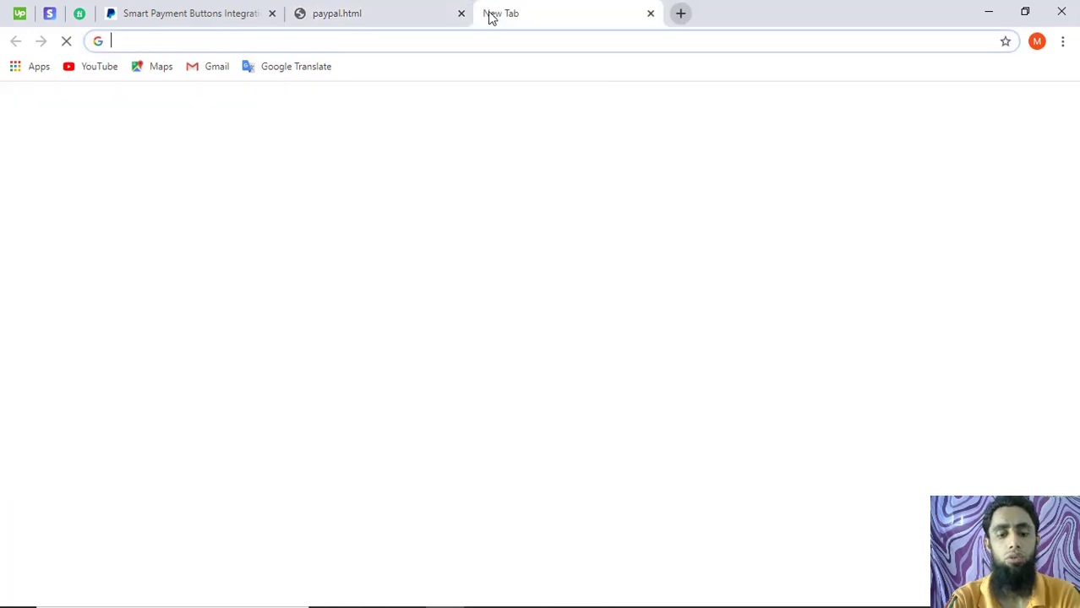
pyautogui.write('paypal')
pyautogui.press('BackSpace')
pyautogui.press('BackSpace')
pyautogui.press('BackSpace')
pyautogui.press('BackSpace')
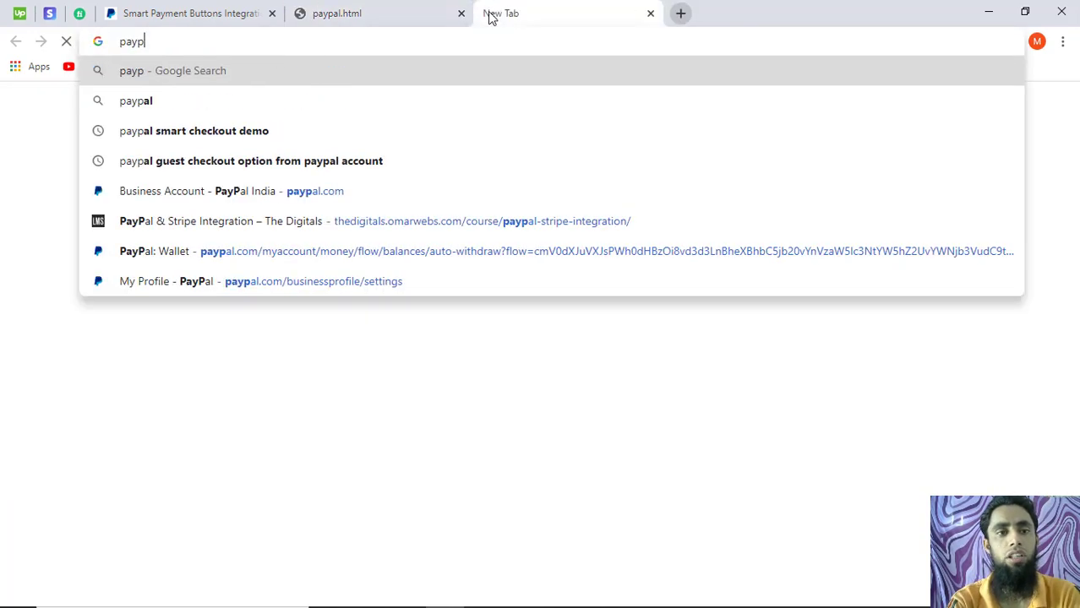
pyautogui.press('BackSpace')
pyautogui.press('BackSpace')
pyautogui.press('BackSpace')
pyautogui.write('de')
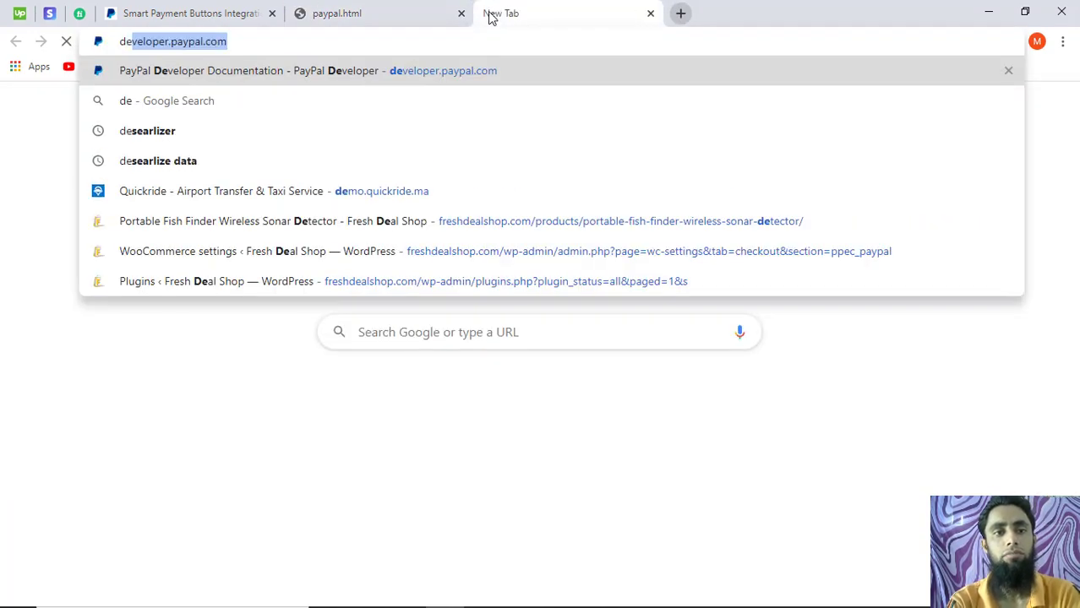
pyautogui.press('Return')
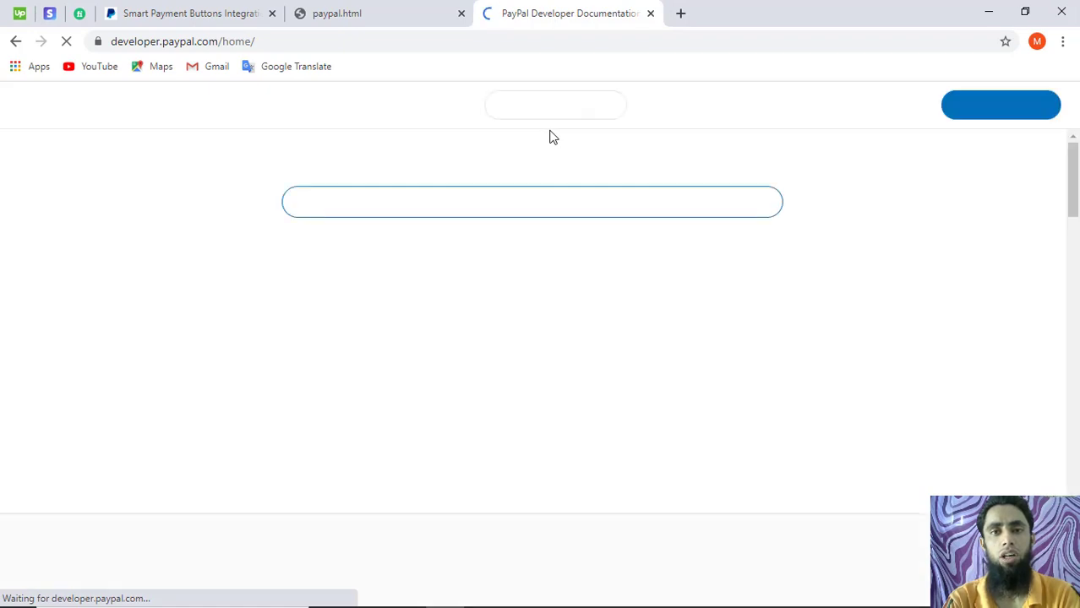
# Log into the Developer Dashboard using the saved account e-mail and password.
pyautogui.click(990, 109)
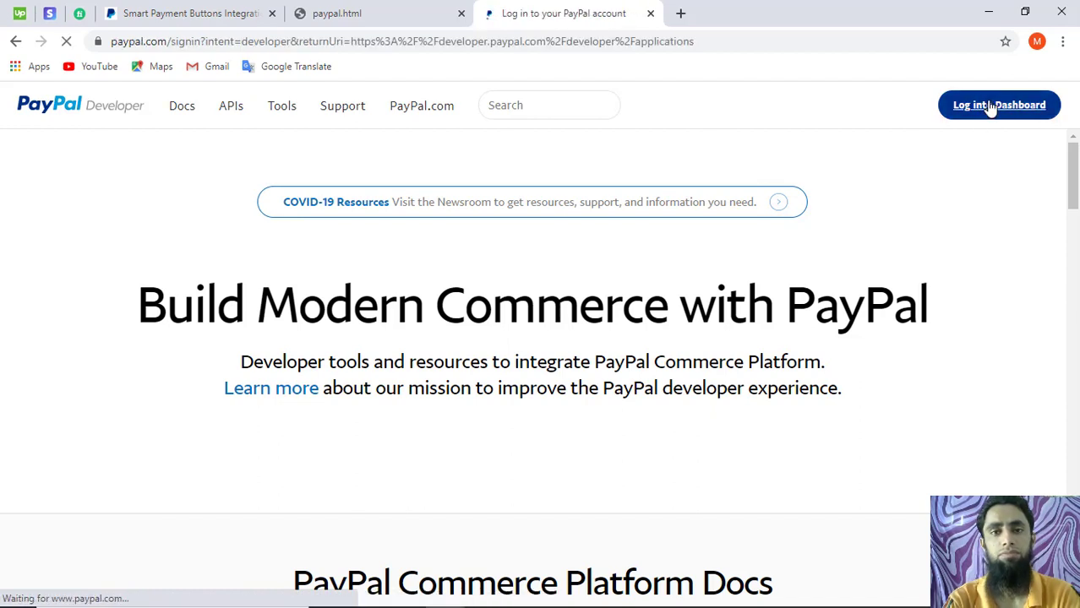
pyautogui.moveTo(583, 268); pyautogui.dragTo(319, 280)
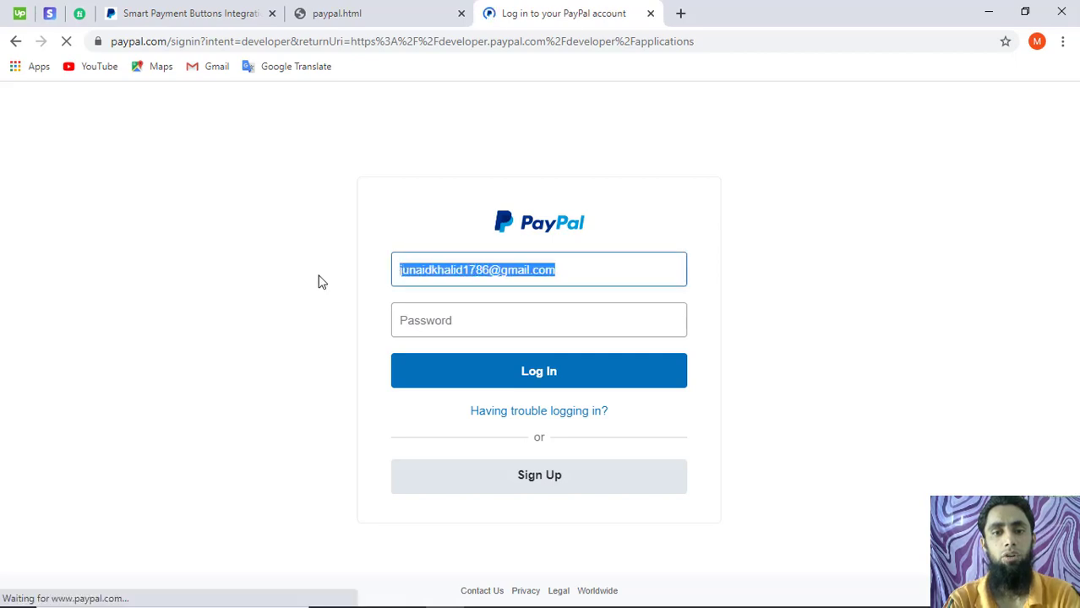
pyautogui.write('mohd')
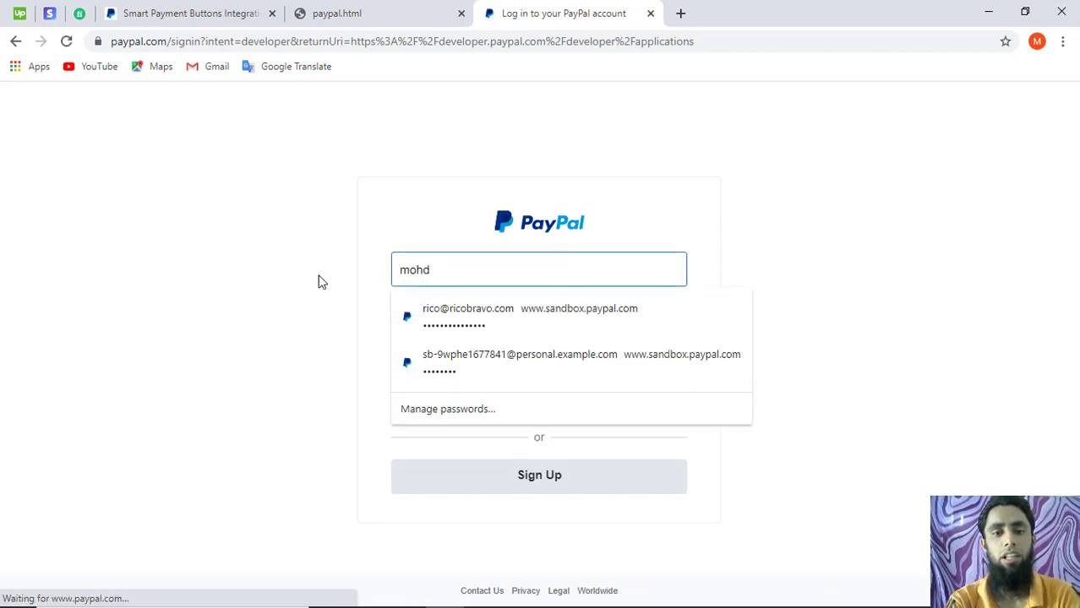
pyautogui.write('ram')
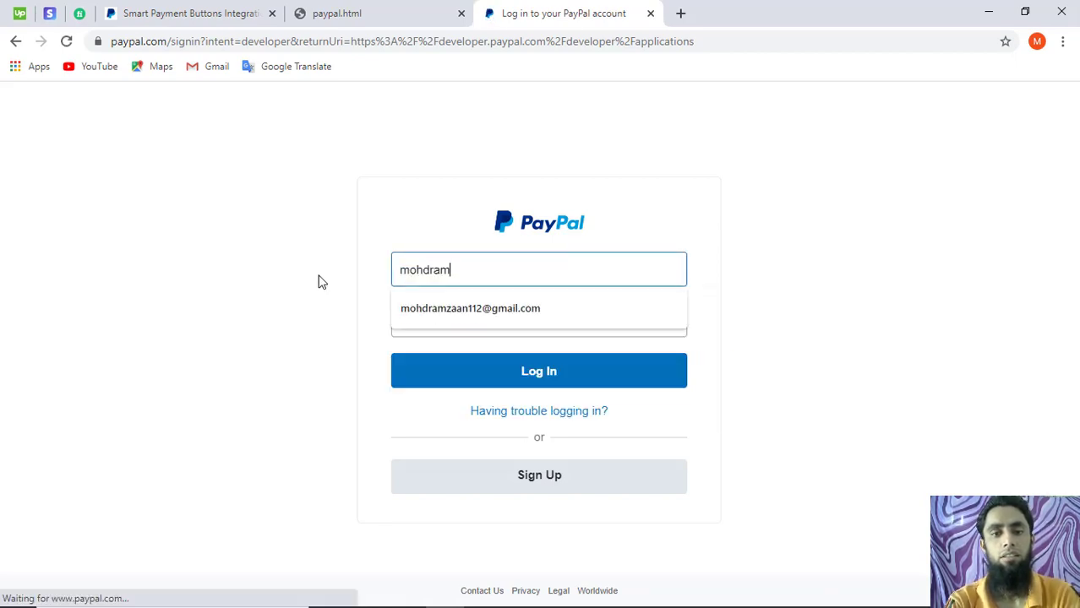
pyautogui.click(413, 310)
pyautogui.click(419, 320)
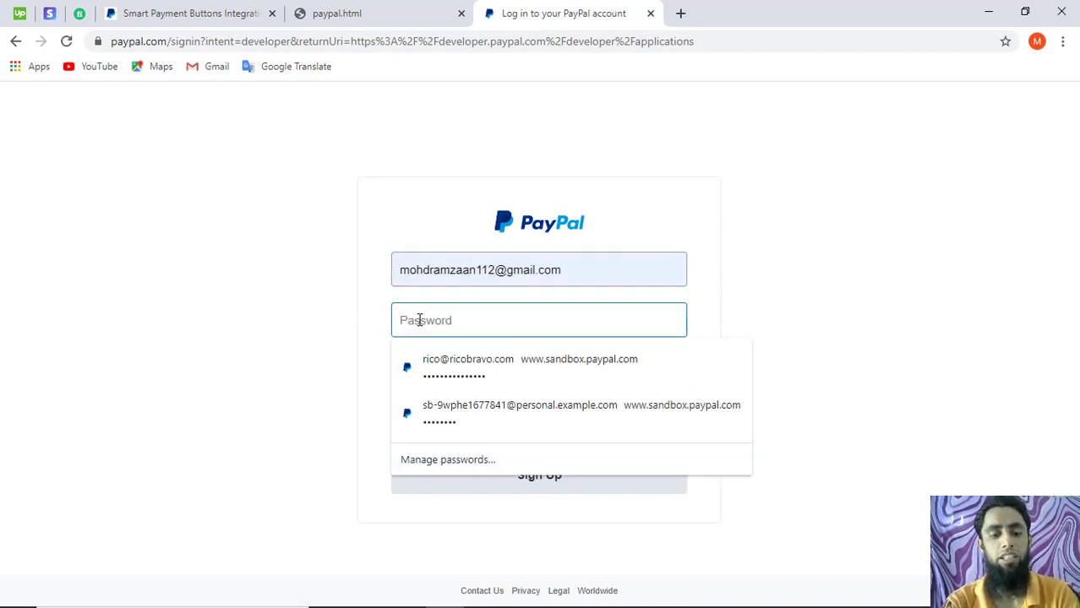
pyautogui.hotkey('ctrl', 'v')
pyautogui.click(526, 382)
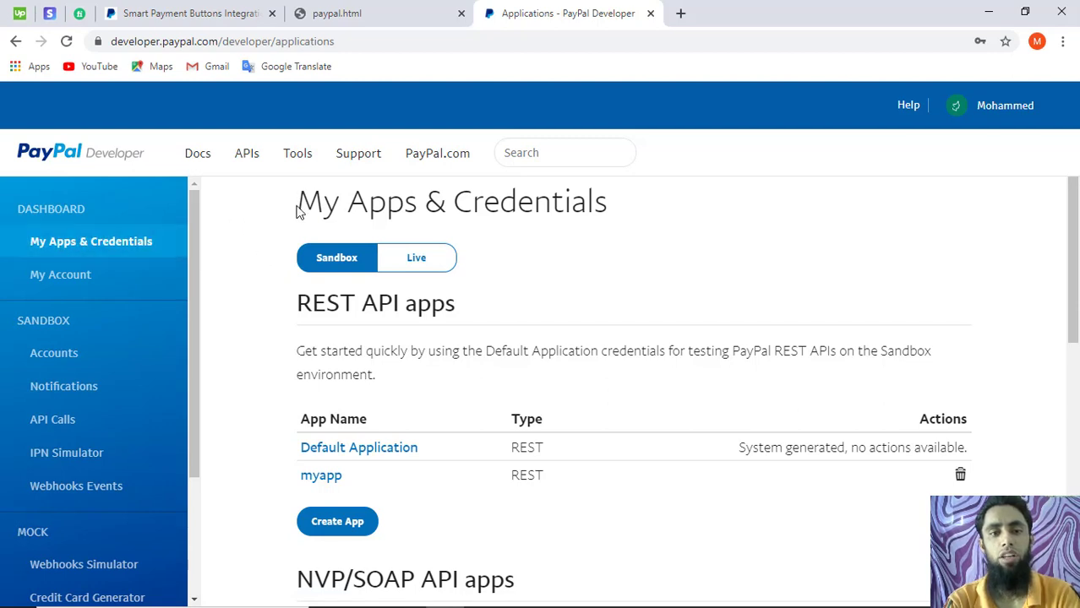
# Toggle the apps list to Live and back to Sandbox, then start a new REST app.
pyautogui.moveTo(299, 196); pyautogui.dragTo(493, 195)
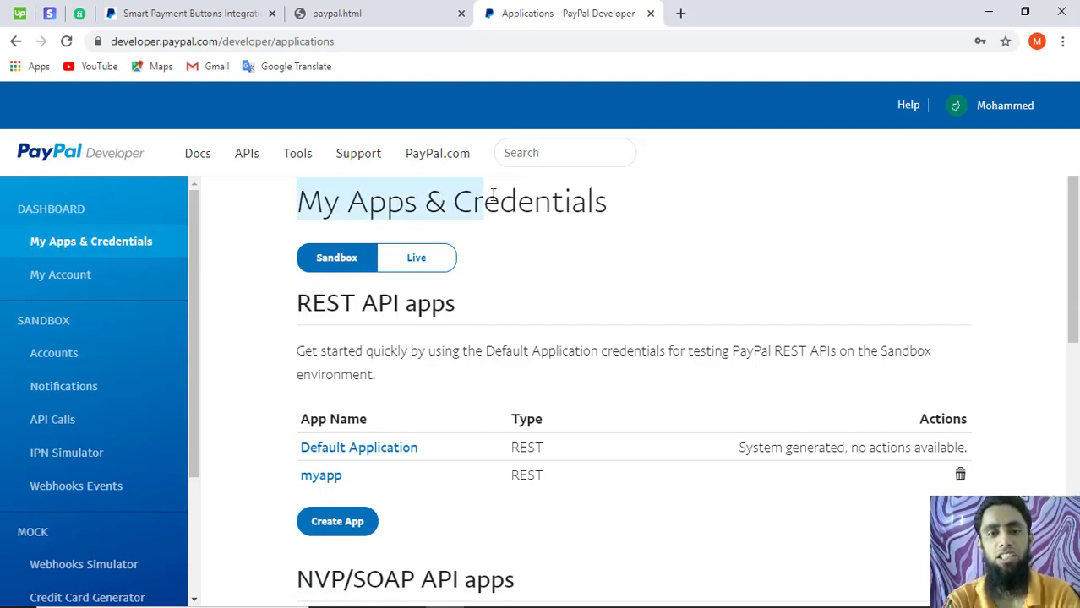
pyautogui.click(492, 195)
pyautogui.click(345, 271)
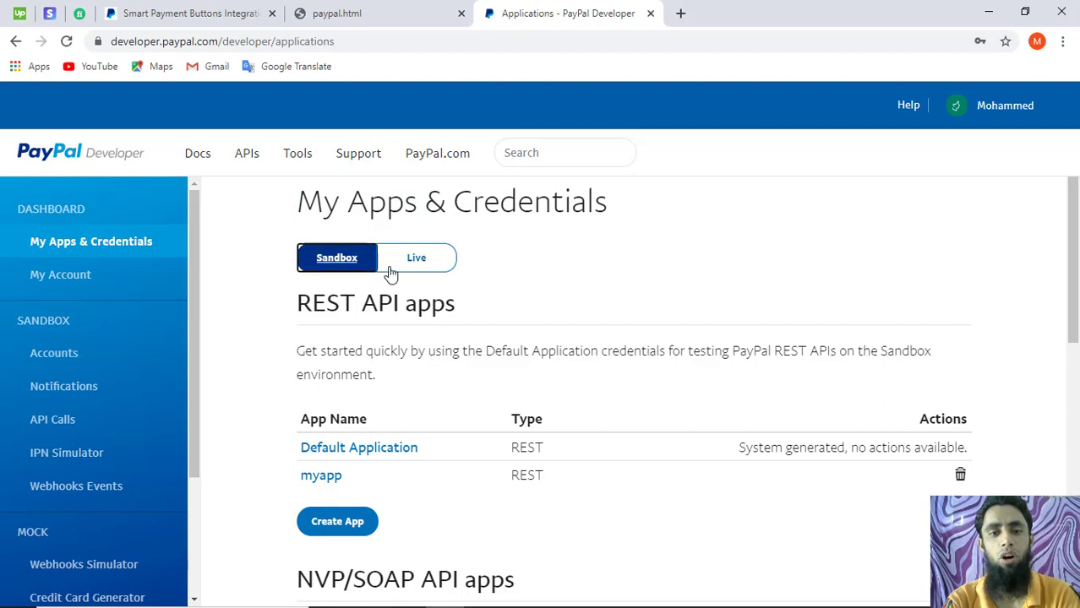
pyautogui.click(452, 264)
pyautogui.click(333, 270)
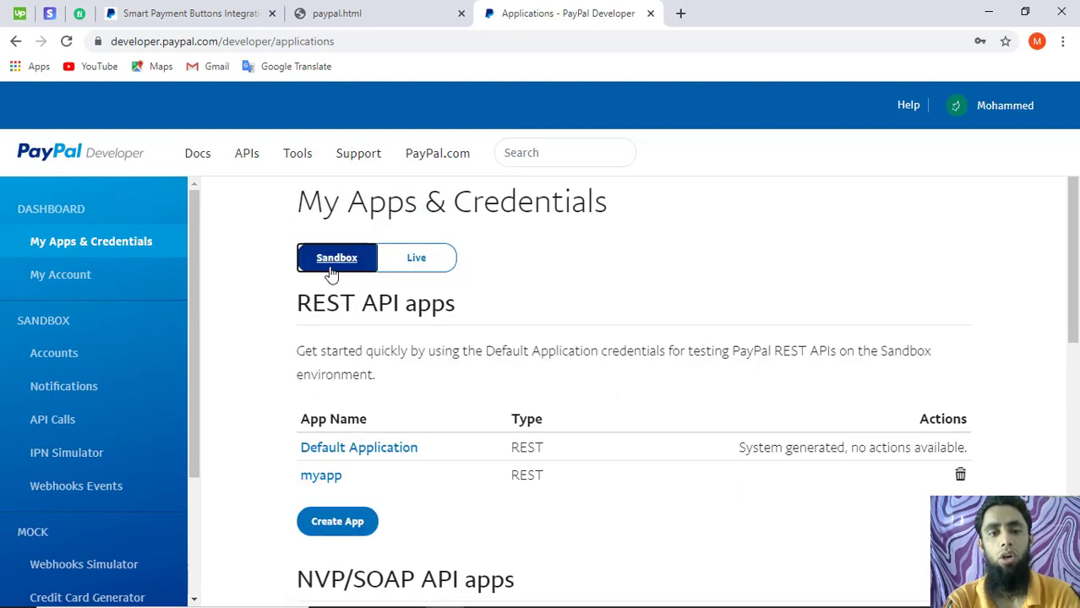
pyautogui.scroll(-2, 332, 288)
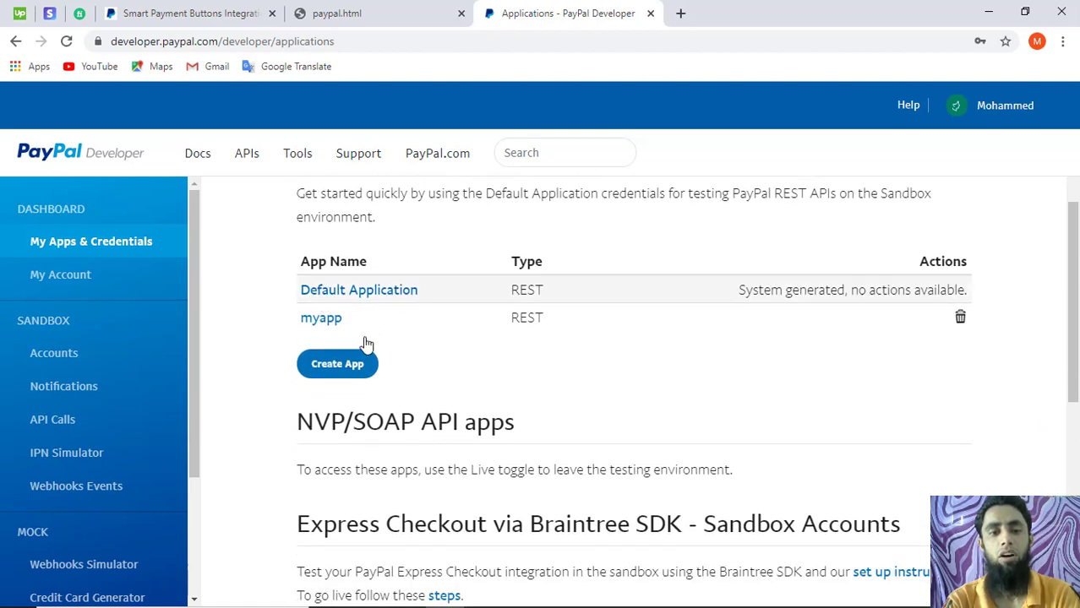
pyautogui.click(344, 365)
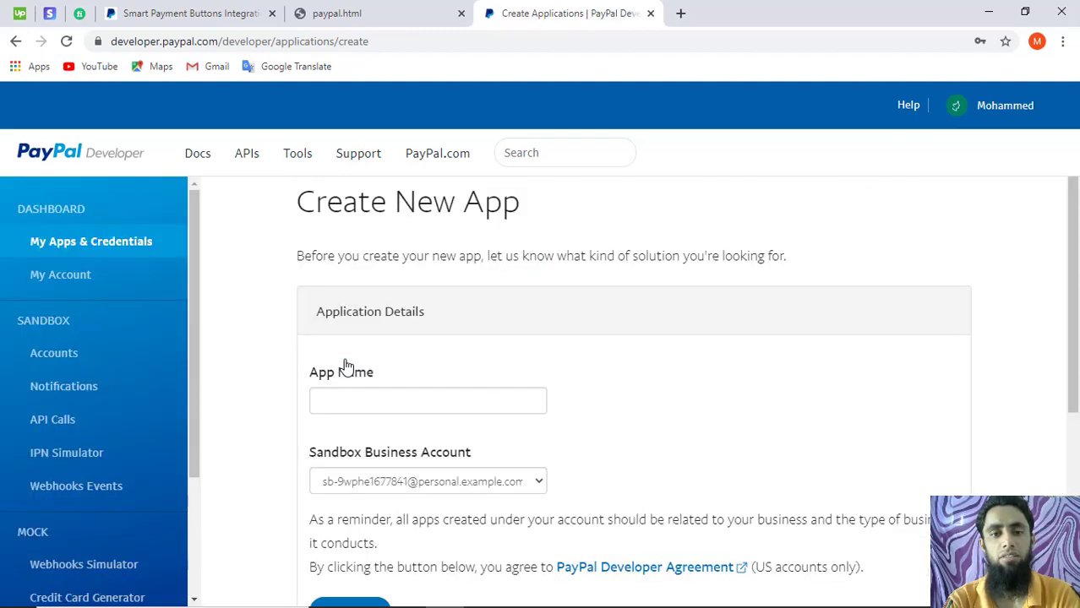
# Name the app 'another app', choose the business sandbox account, and create it.
pyautogui.click(377, 407)
pyautogui.write('another app')
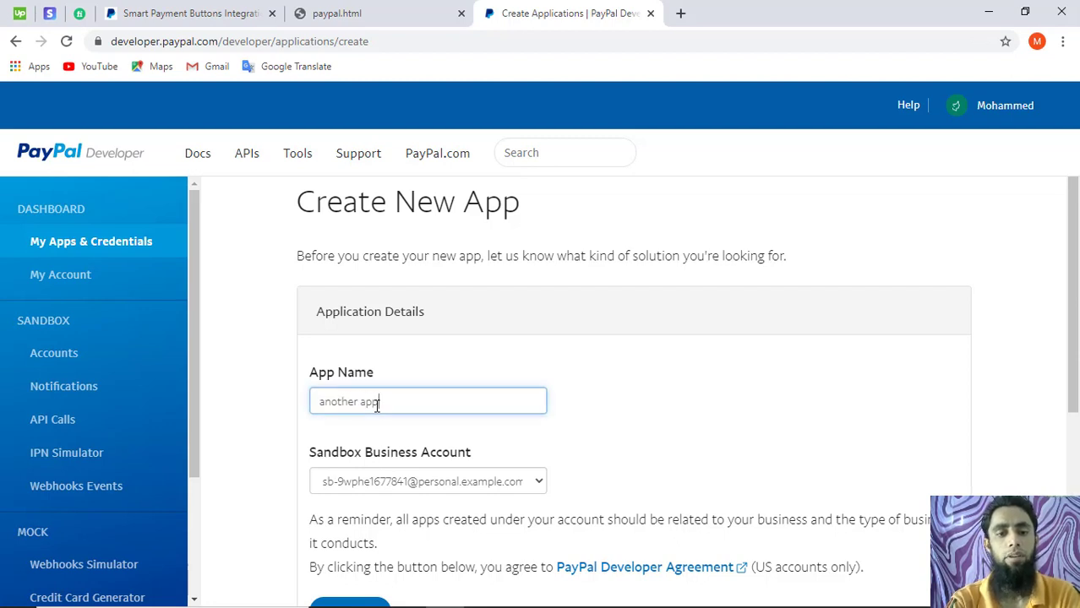
pyautogui.scroll(-2, 380, 402)
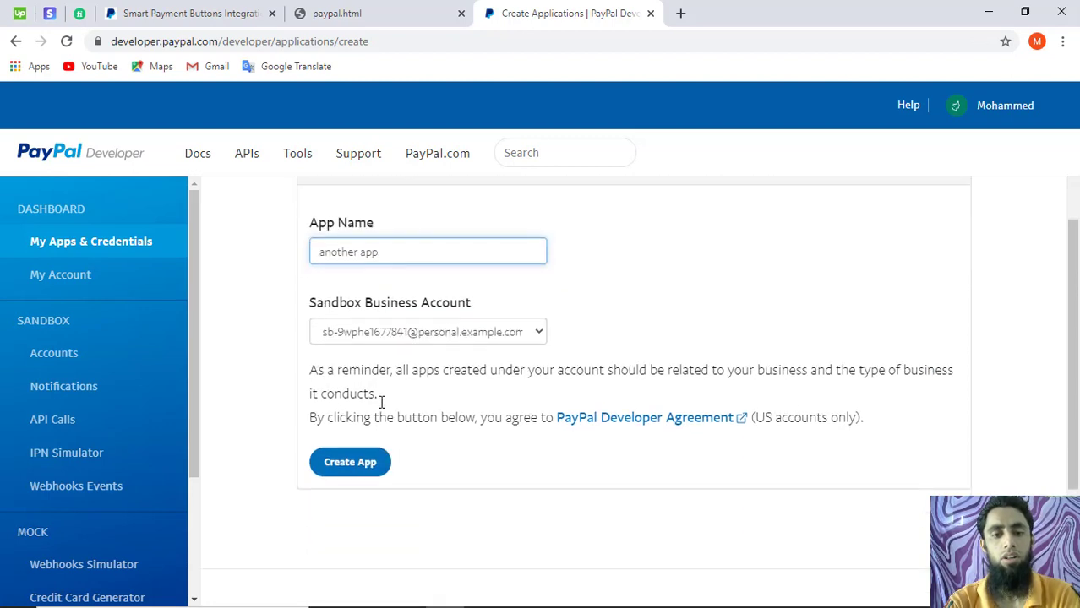
pyautogui.click(540, 326)
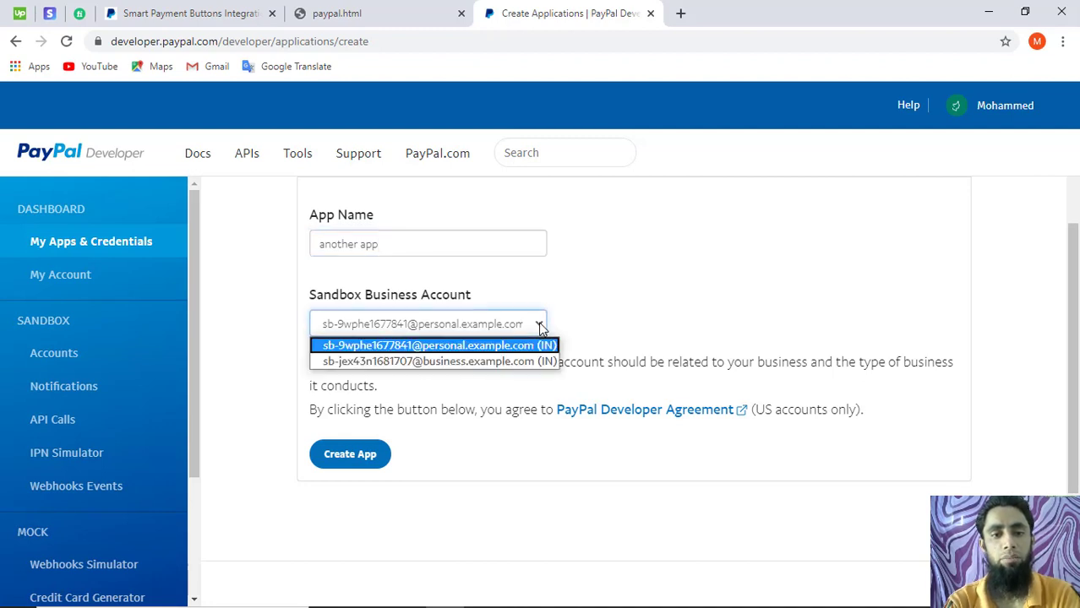
pyautogui.click(479, 362)
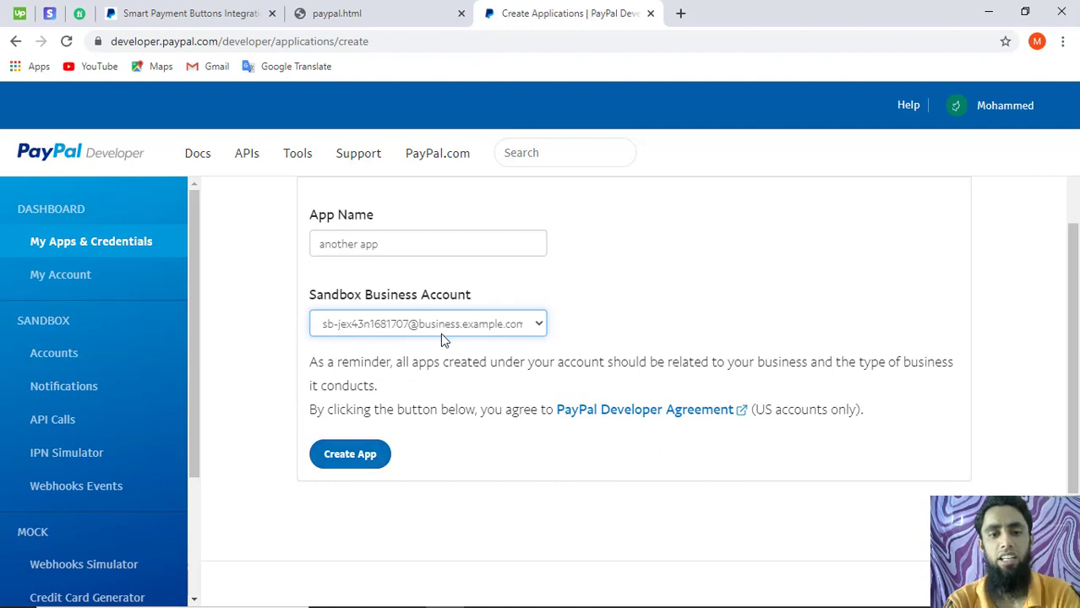
pyautogui.click(364, 456)
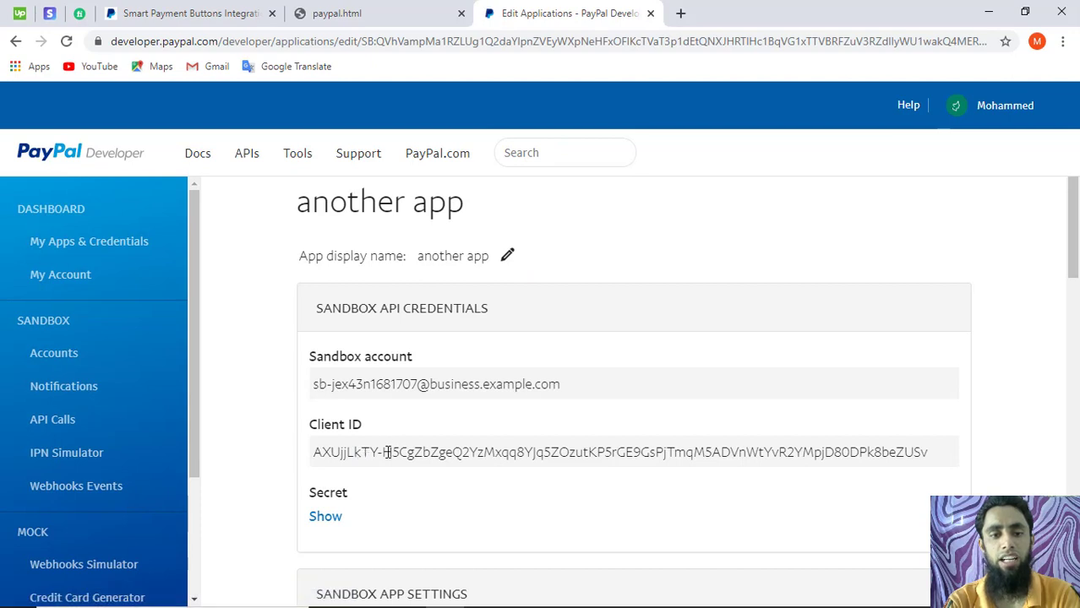
# Select the sandbox app's full Client ID, then go back to My Apps & Credentials.
pyautogui.tripleClick(386, 452)
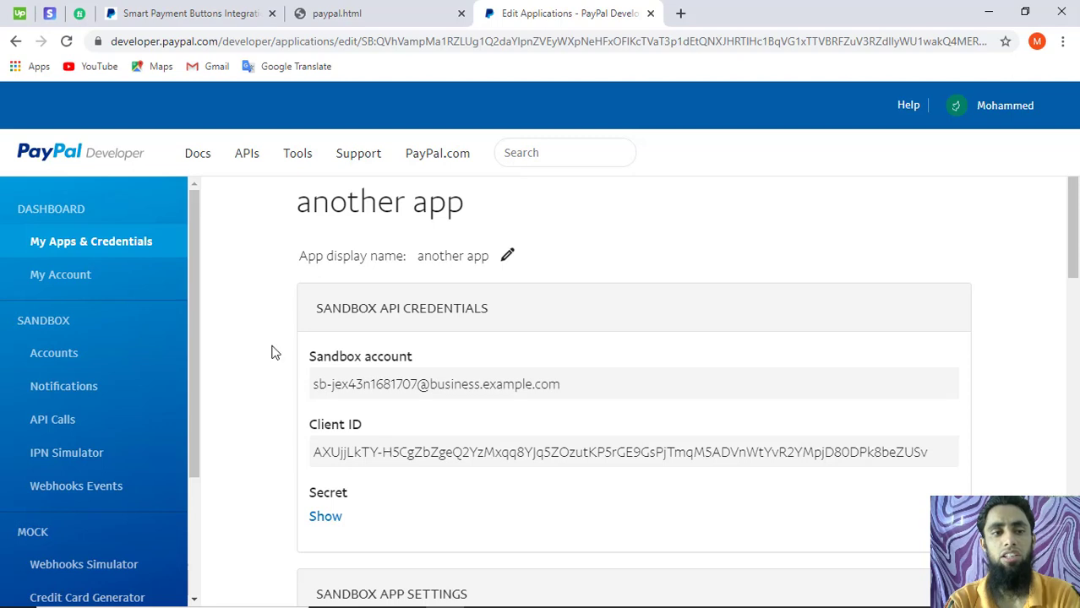
pyautogui.click(68, 243)
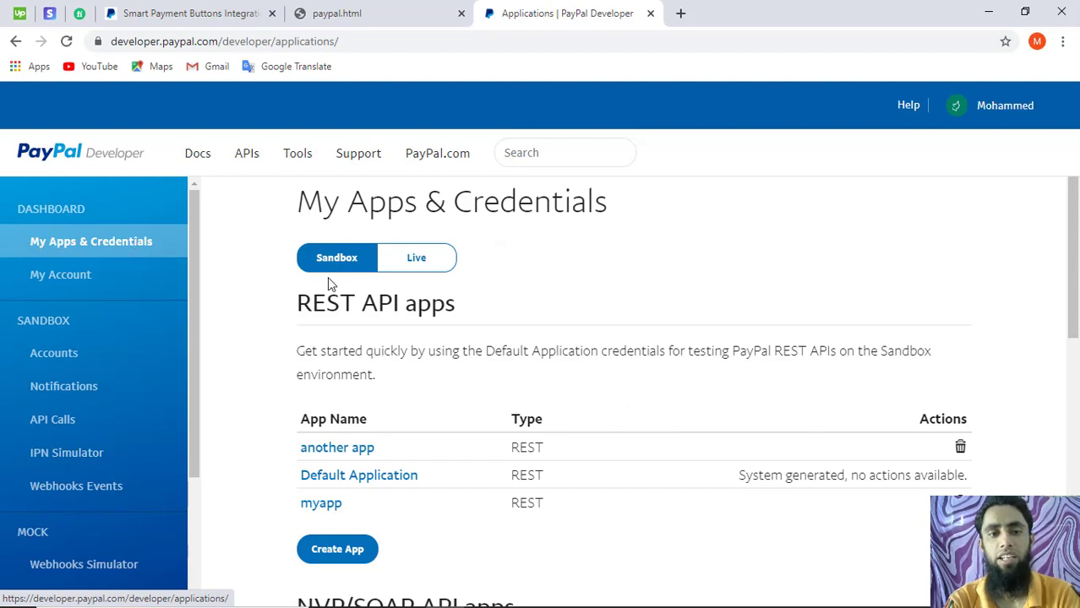
# Under Live apps, delete liveapp after confirming its name.
pyautogui.click(435, 267)
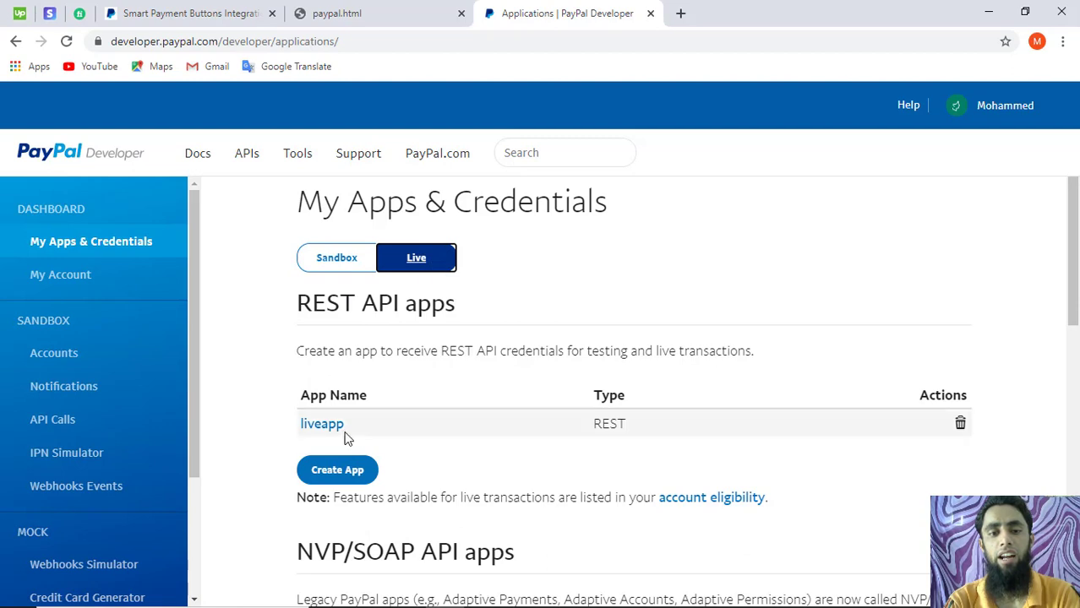
pyautogui.click(961, 424)
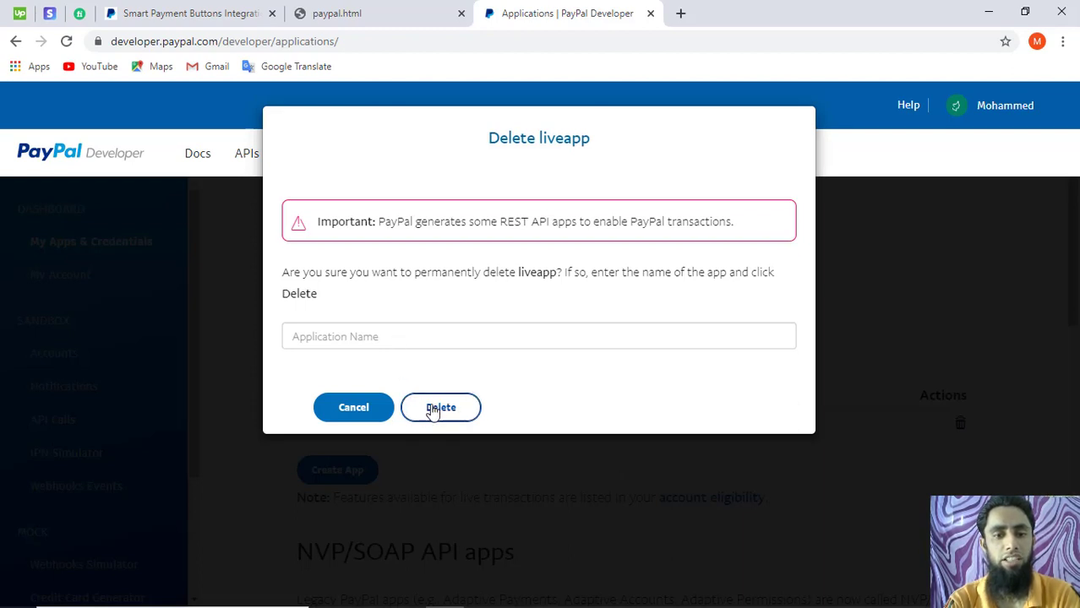
pyautogui.click(354, 409)
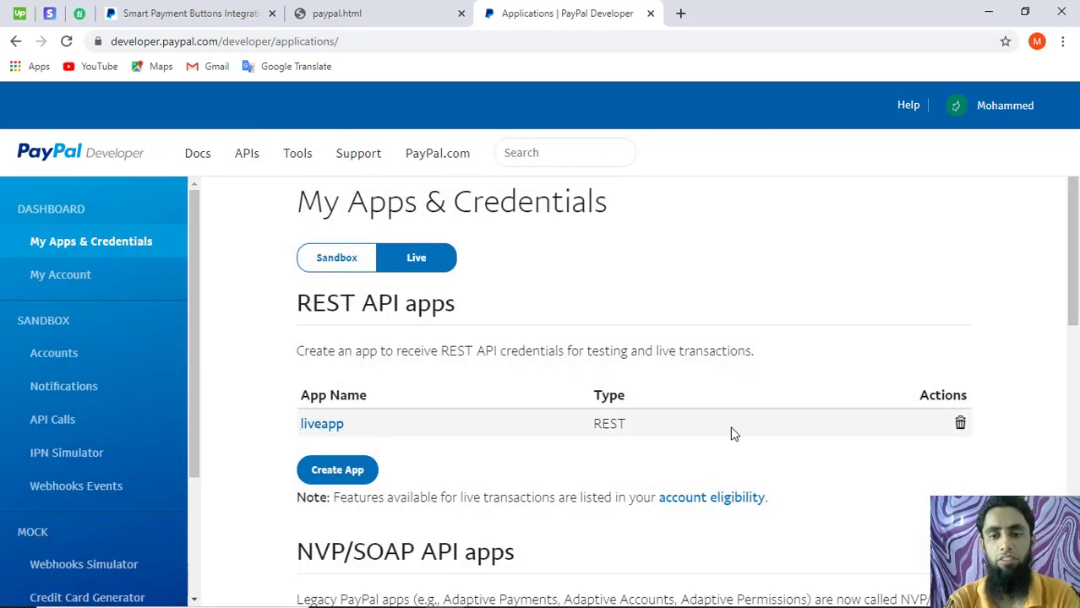
pyautogui.click(959, 429)
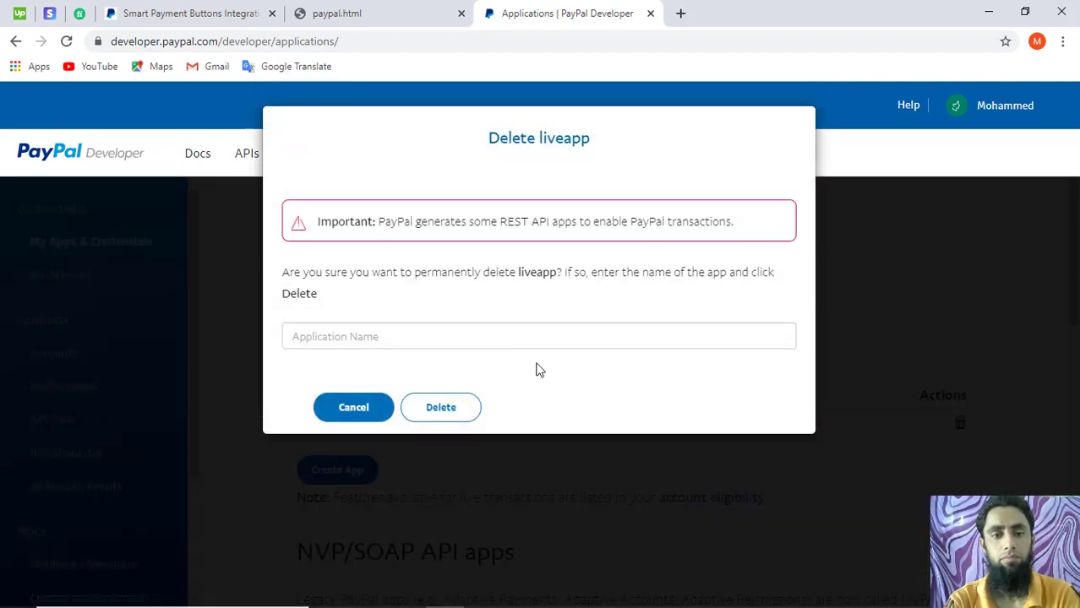
pyautogui.click(473, 330)
pyautogui.write('liveapp')
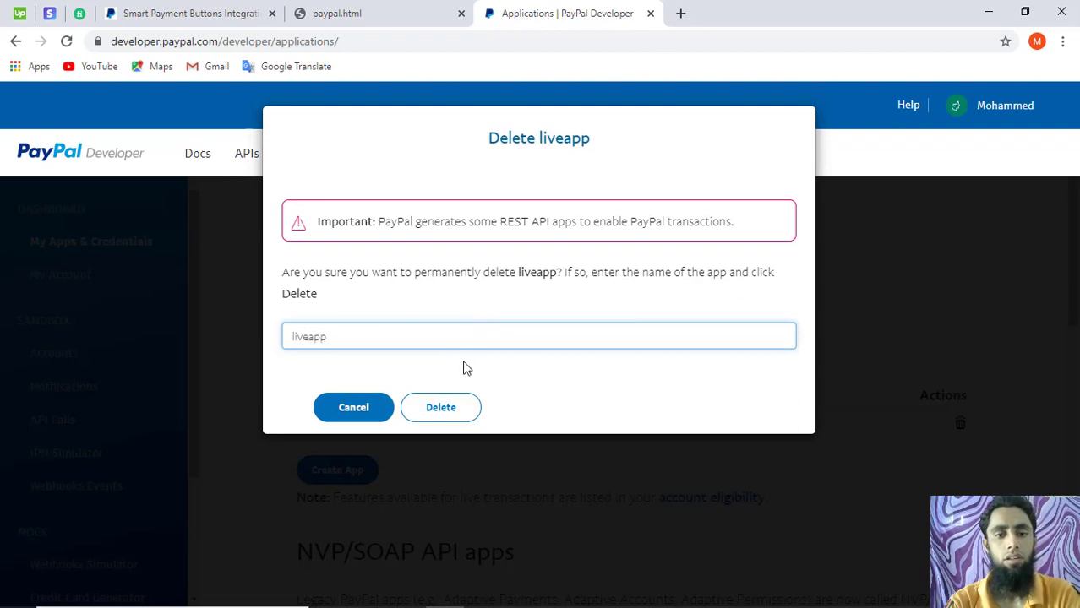
pyautogui.click(441, 409)
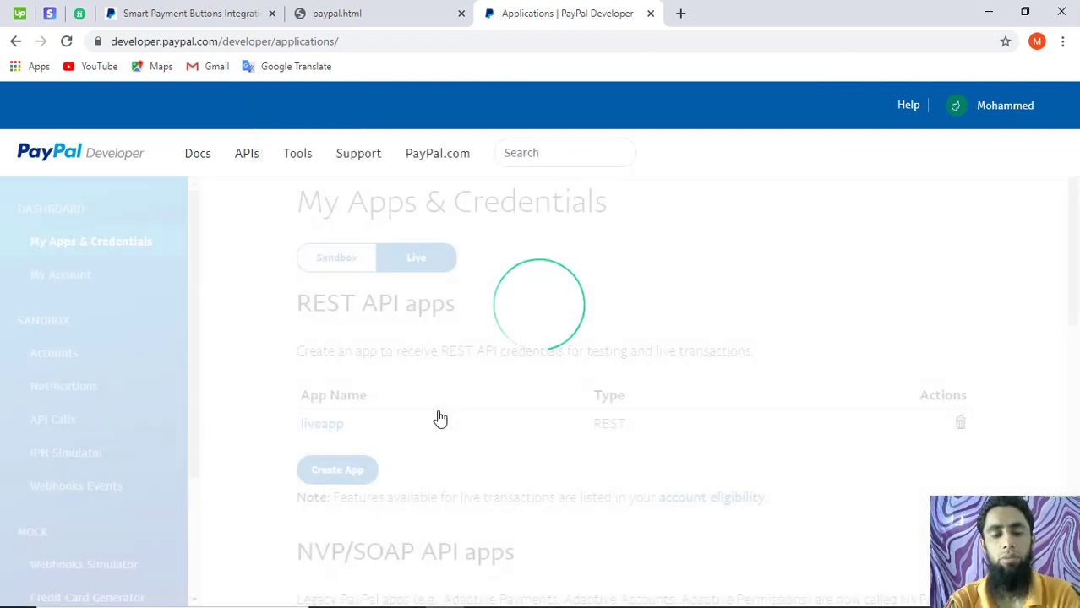
# Start a new live REST app and enter the name 'newliveapp'.
pyautogui.scroll(-2, 423, 450)
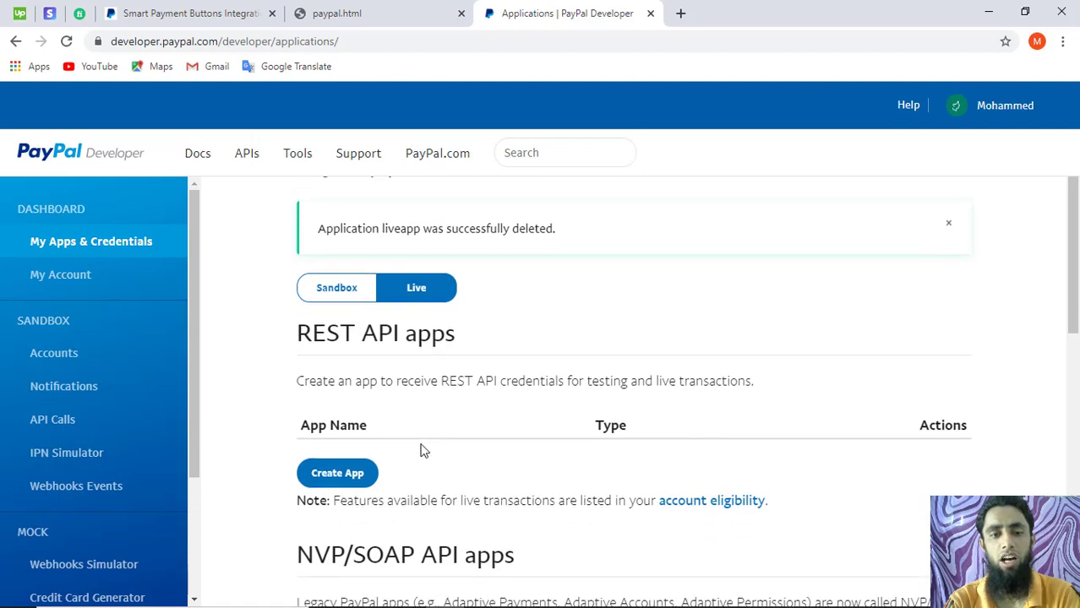
pyautogui.click(337, 379)
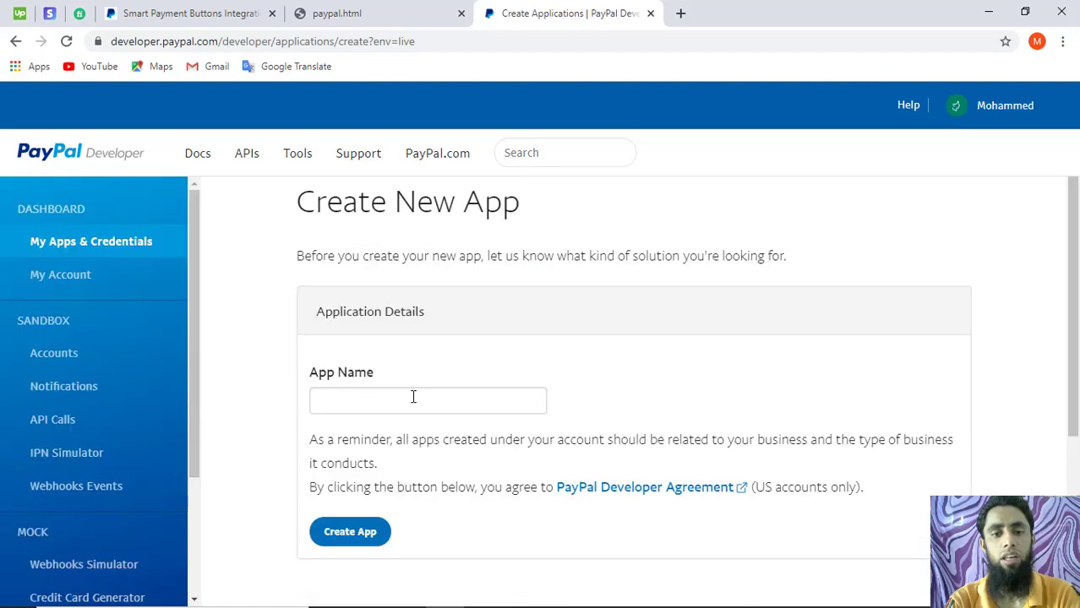
pyautogui.click(413, 397)
pyautogui.write('new')
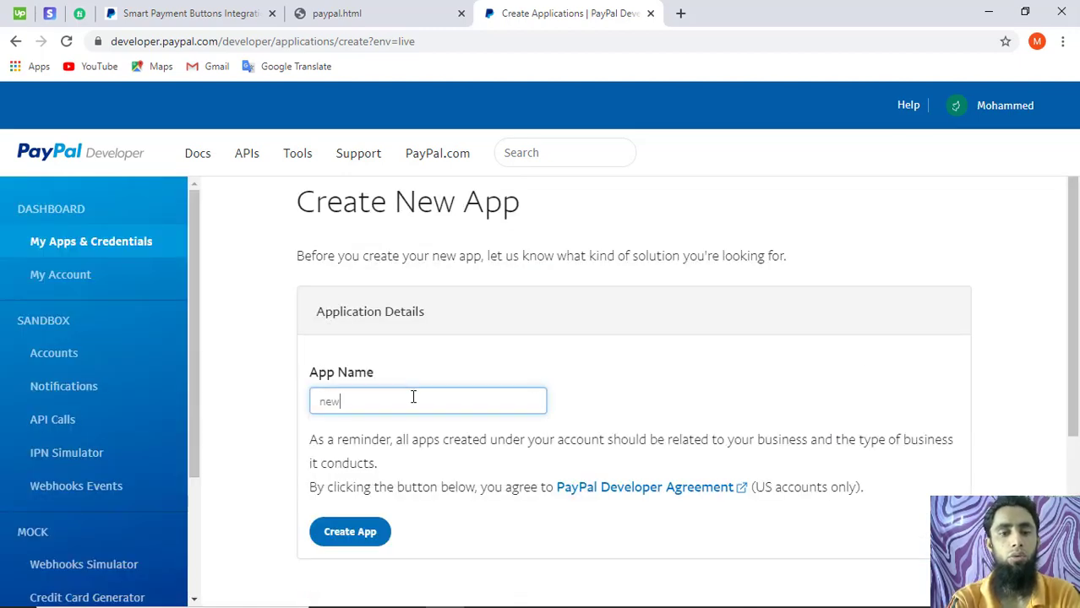
pyautogui.write('liveapp')
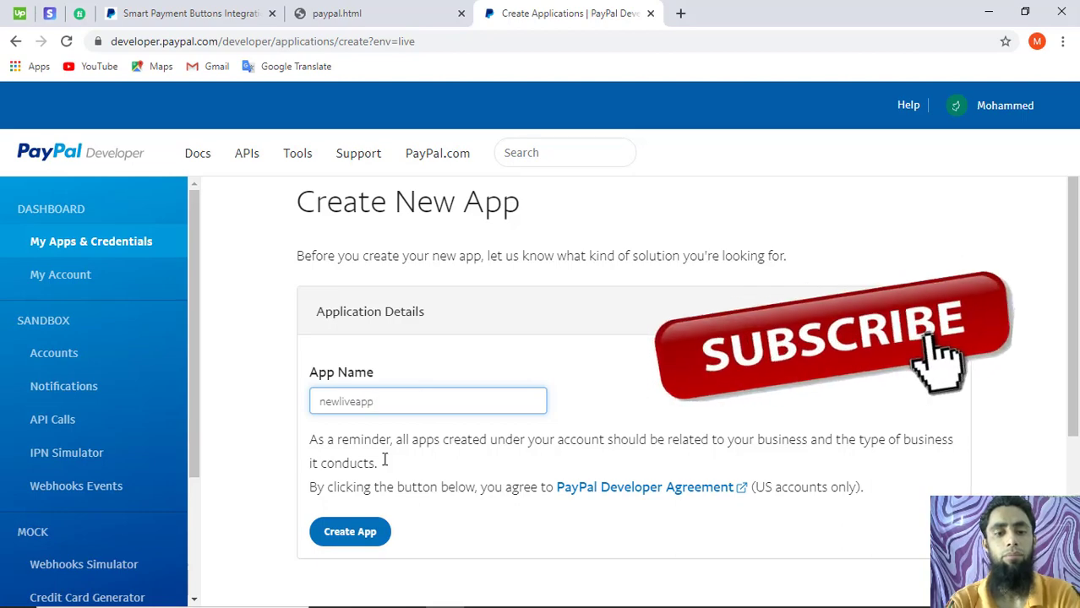
# Create the live app newliveapp and scroll to its live credentials.
pyautogui.click(352, 532)
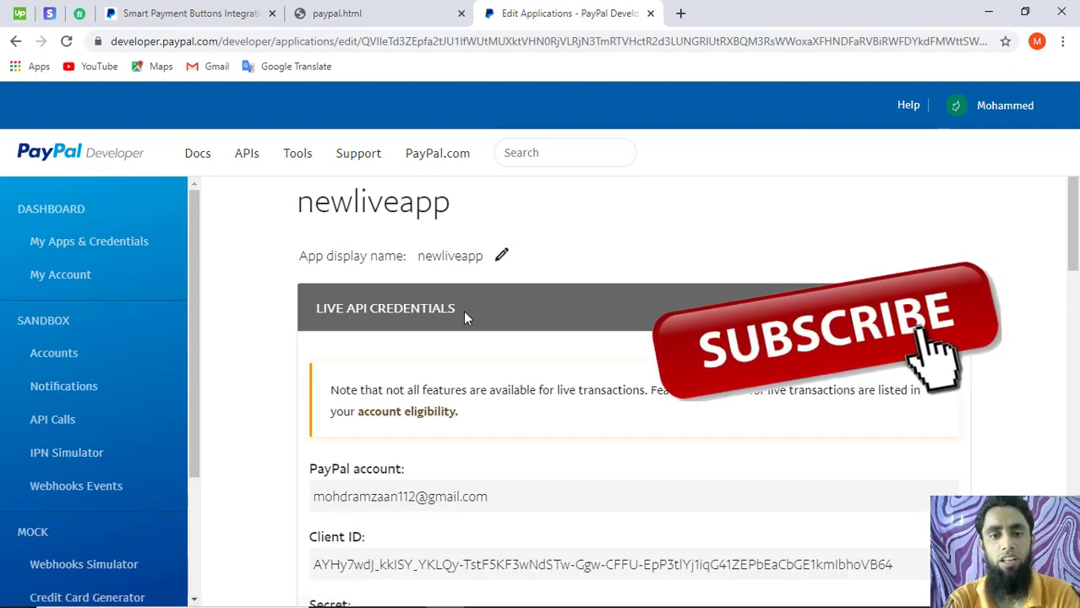
pyautogui.moveTo(463, 310); pyautogui.dragTo(312, 316)
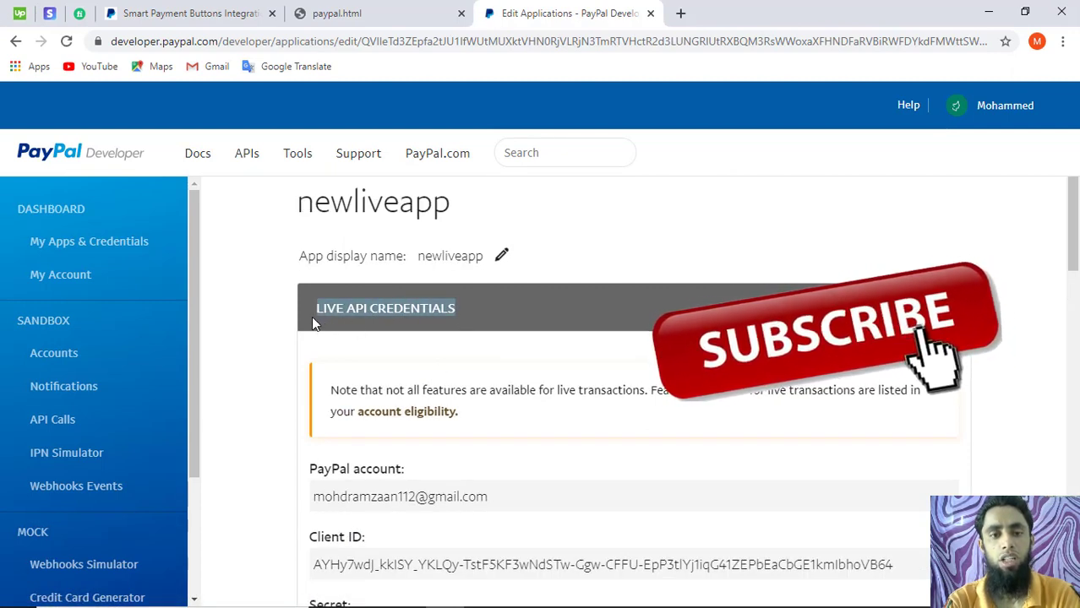
pyautogui.click(311, 316)
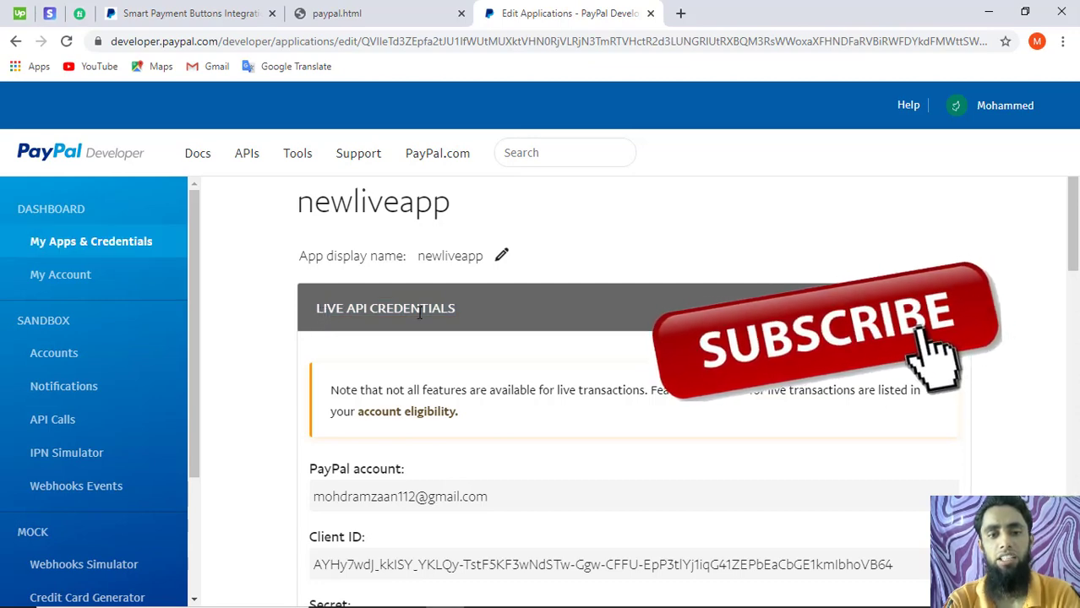
pyautogui.scroll(-2, 419, 311)
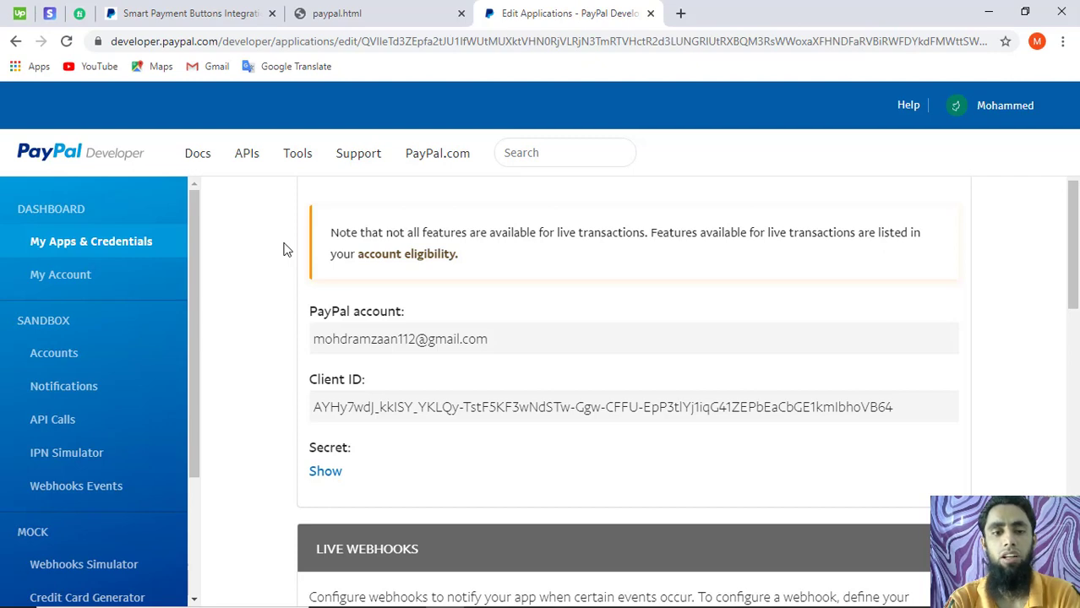
pyautogui.scroll(-1, 287, 245)
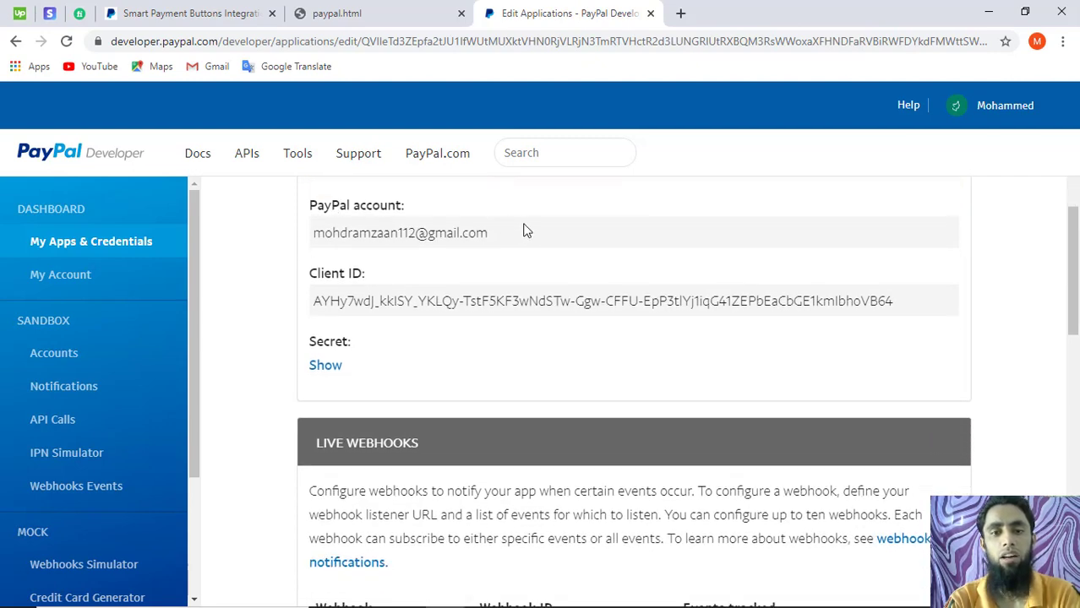
# Select the entire live Client ID and return to the Smart Payment Buttons demo.
pyautogui.moveTo(514, 235); pyautogui.dragTo(304, 241)
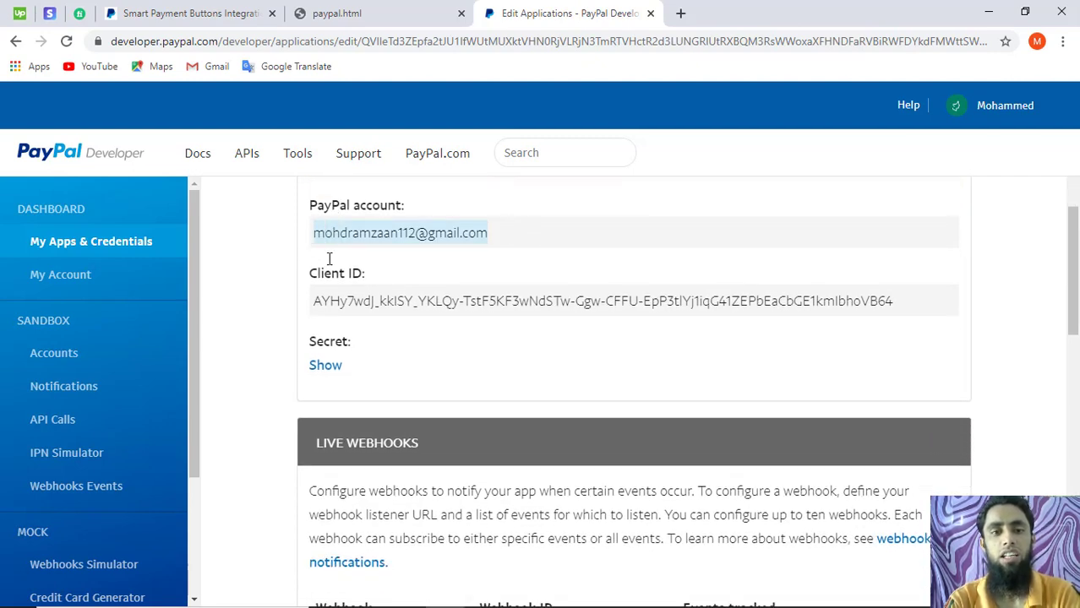
pyautogui.click(379, 222)
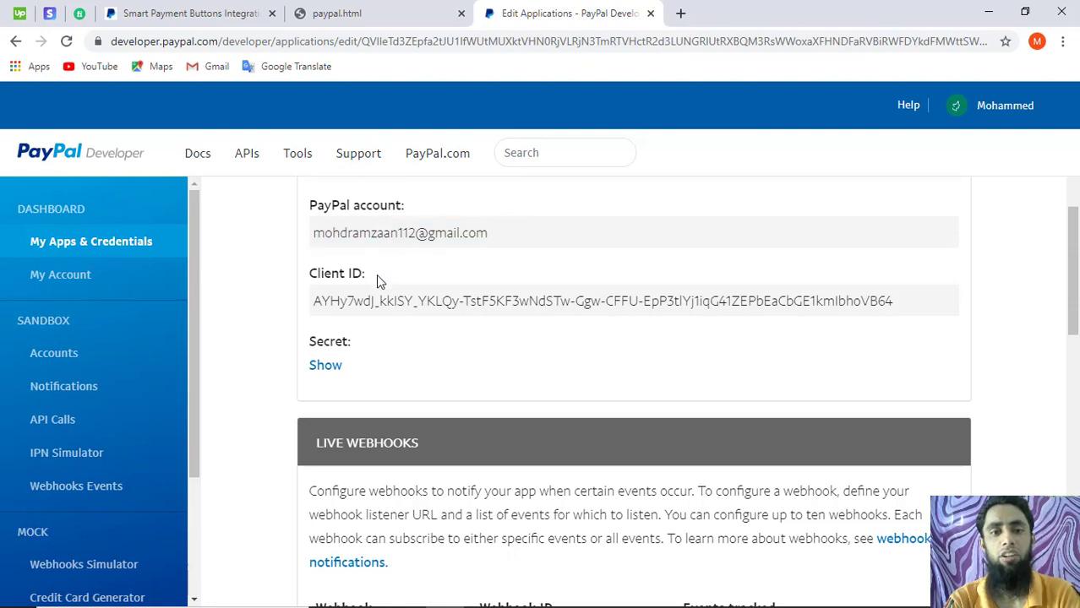
pyautogui.moveTo(372, 277); pyautogui.dragTo(323, 277)
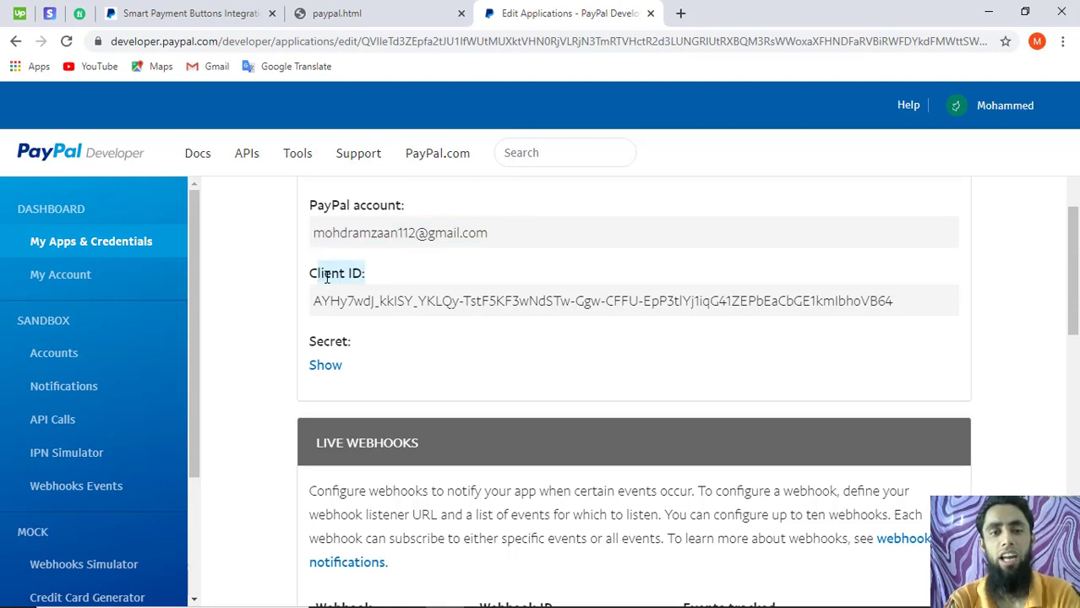
pyautogui.tripleClick(442, 302)
pyautogui.hotkey('ctrl', 'c')
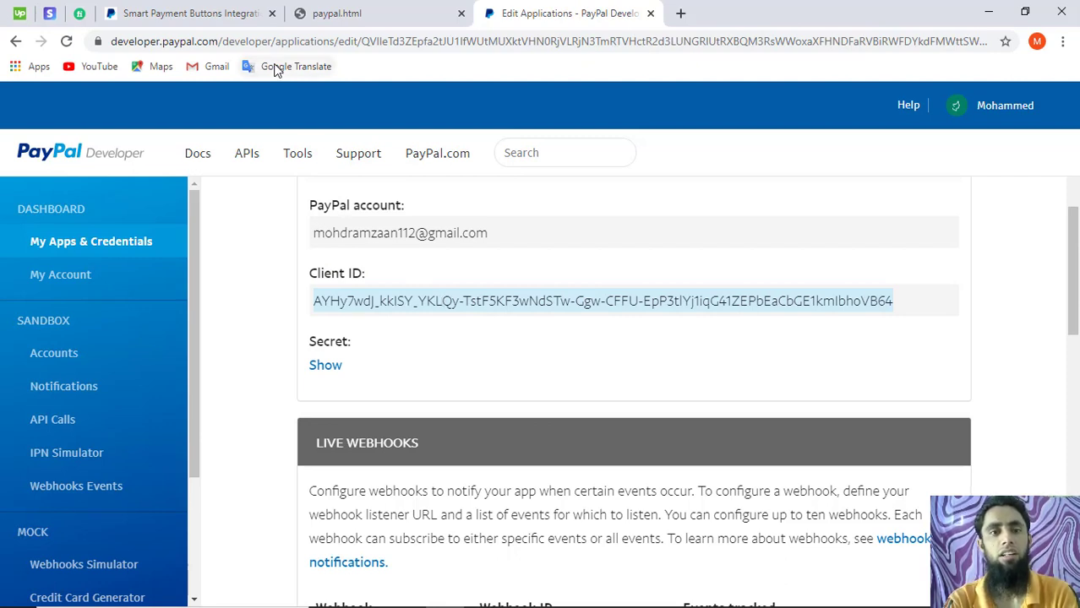
pyautogui.click(226, 21)
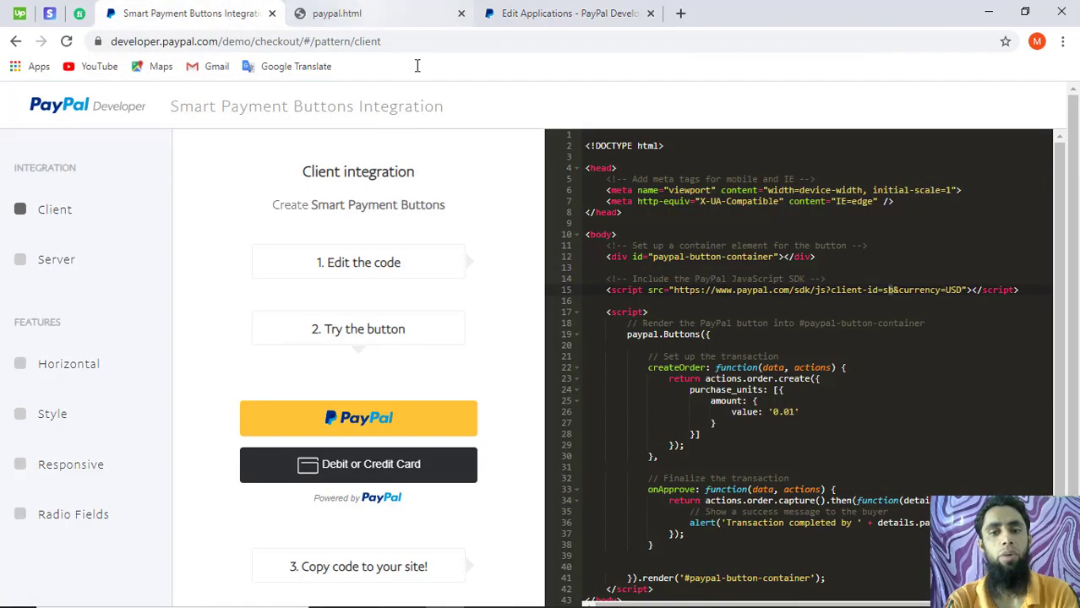
# Replace the sb client-id on line 15 with the pasted live Client ID.
pyautogui.click(888, 289)
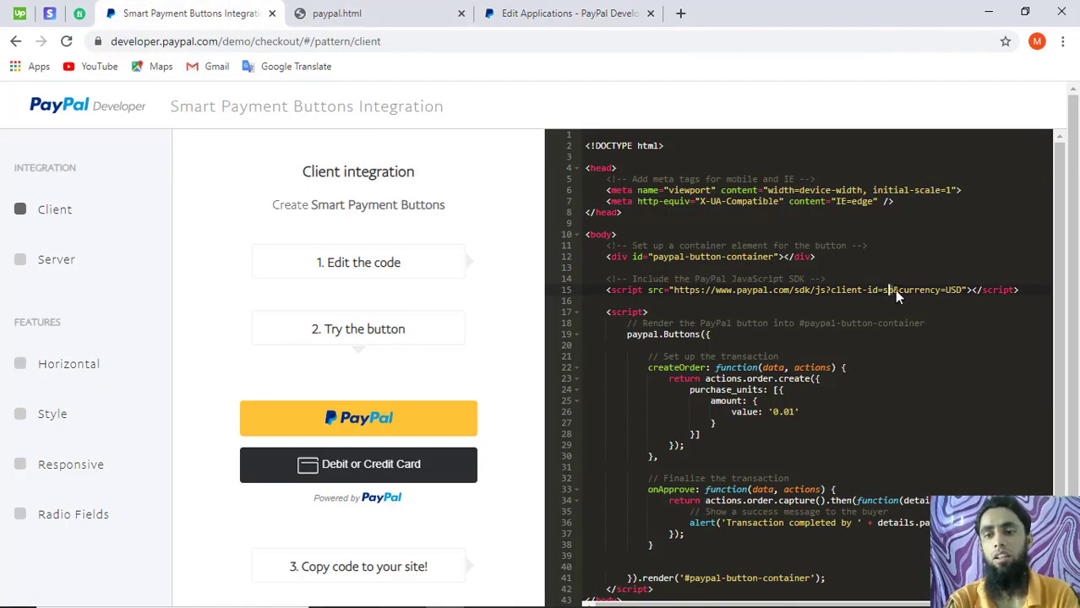
pyautogui.press('BackSpace')
pyautogui.press('BackSpace')
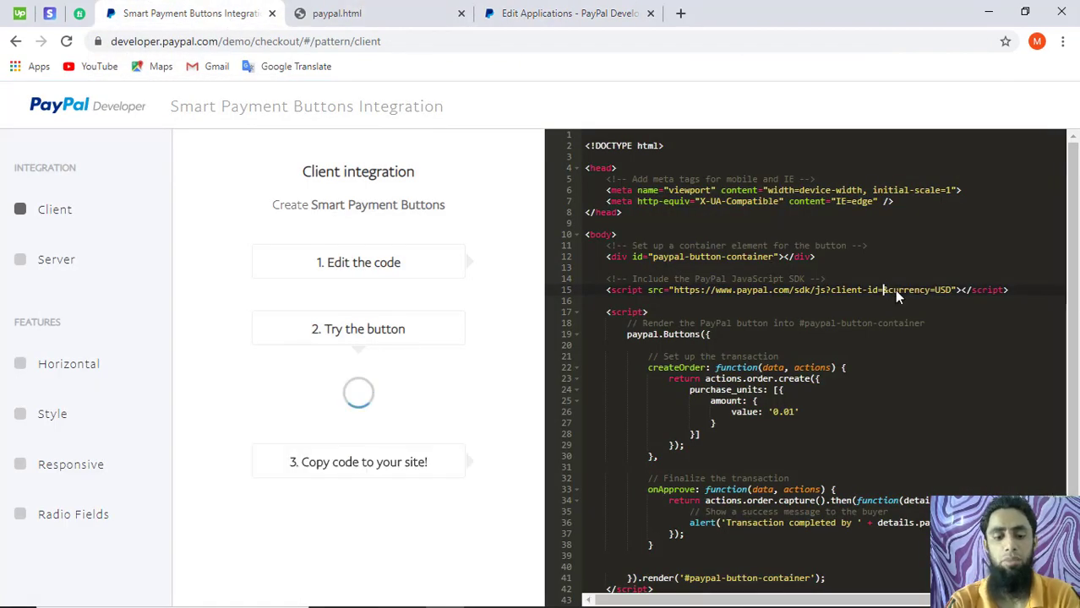
pyautogui.hotkey('ctrl', 'v')
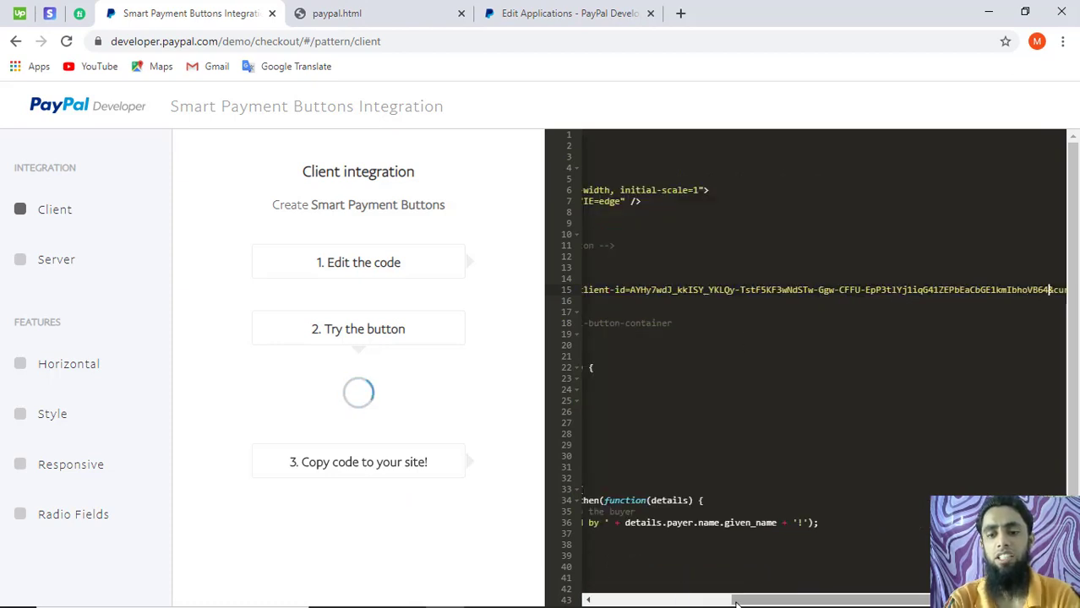
pyautogui.click(598, 603)
pyautogui.click(598, 603)
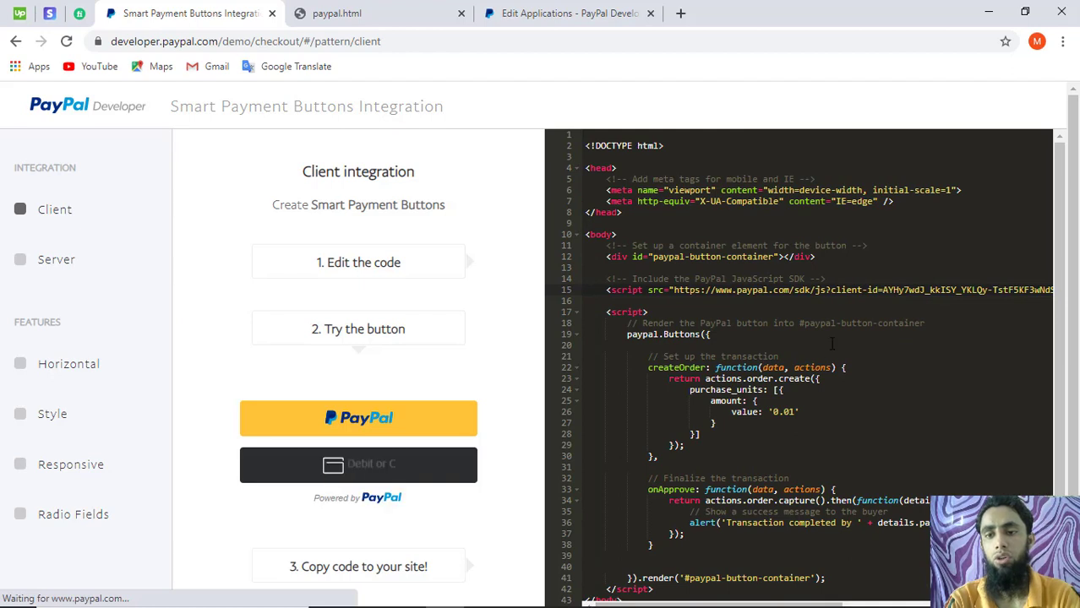
pyautogui.moveTo(882, 290); pyautogui.dragTo(989, 290)
pyautogui.click(989, 290)
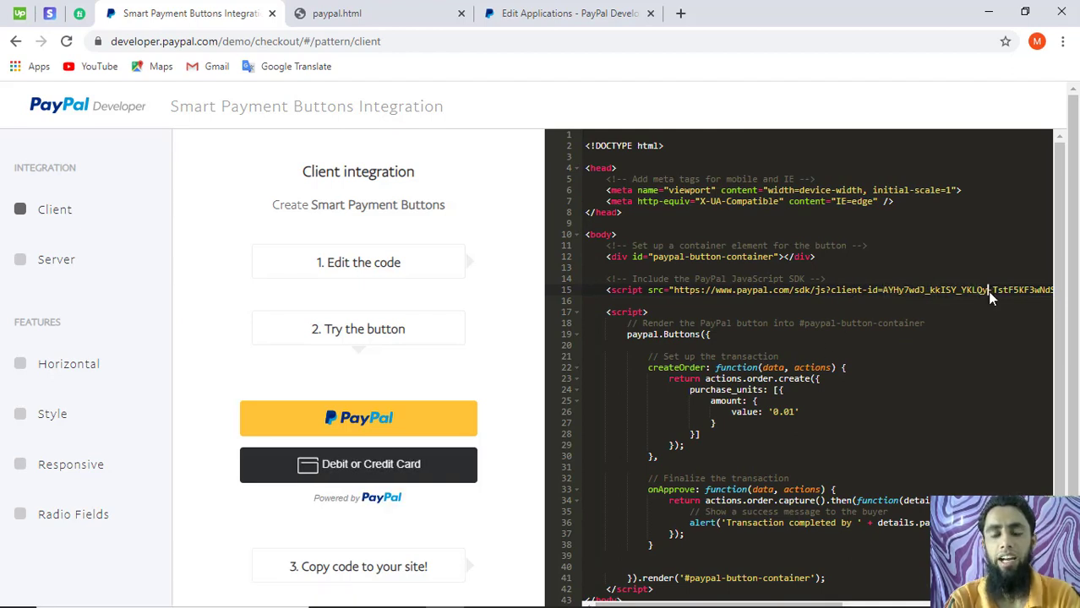
# Switch between the demo code and newliveapp's credentials page, ending on the credentials.
pyautogui.click(555, 14)
pyautogui.click(178, 15)
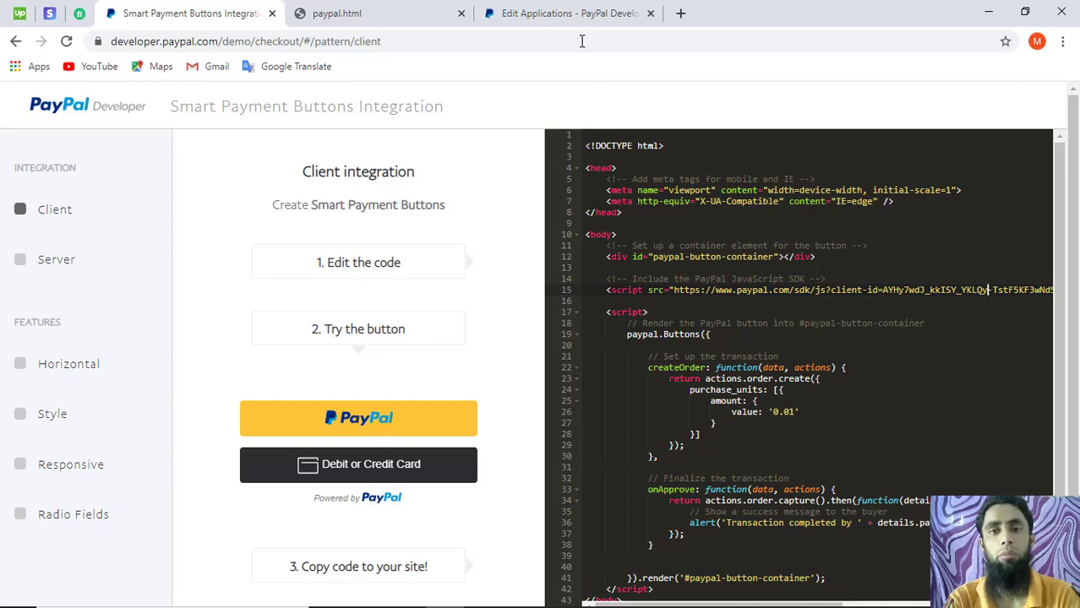
pyautogui.click(554, 14)
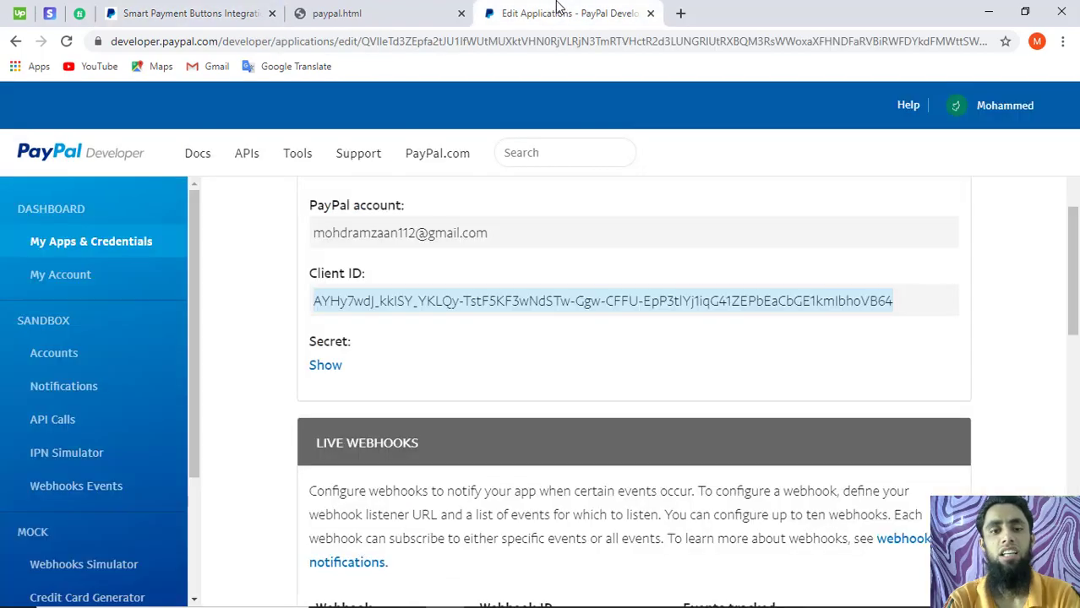
# Review the newliveapp credentials page, then go to the Sandbox Accounts page.
pyautogui.click(547, 307)
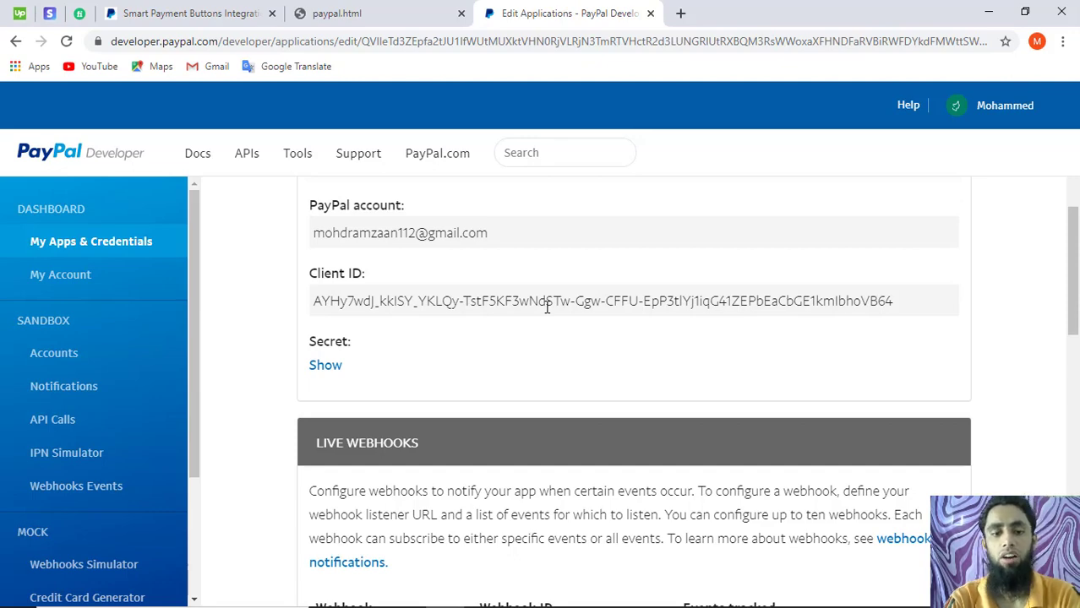
pyautogui.scroll(-3, 546, 307)
pyautogui.scroll(-3, 547, 307)
pyautogui.scroll(-3, 547, 308)
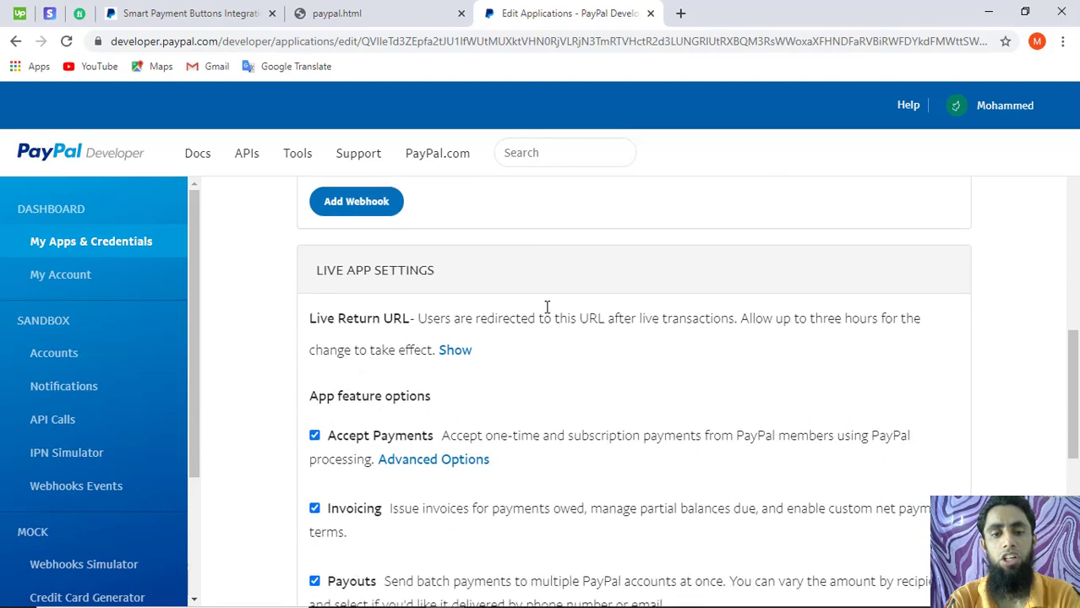
pyautogui.scroll(15, 547, 307)
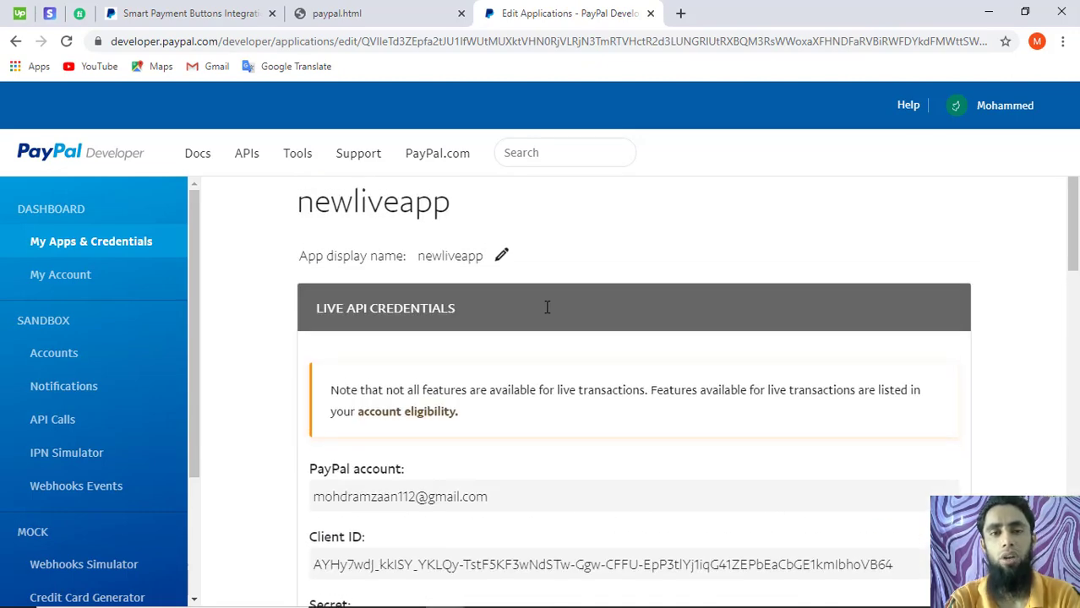
pyautogui.click(57, 359)
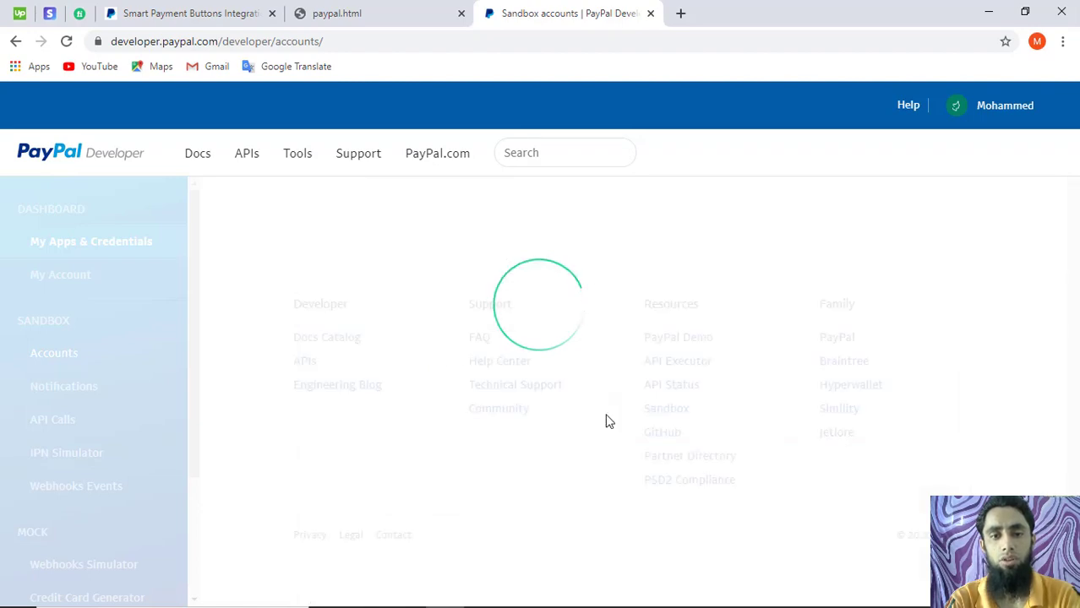
# Look over the Sandbox Accounts table, then return to My Apps & Credentials.
pyautogui.scroll(-3, 608, 420)
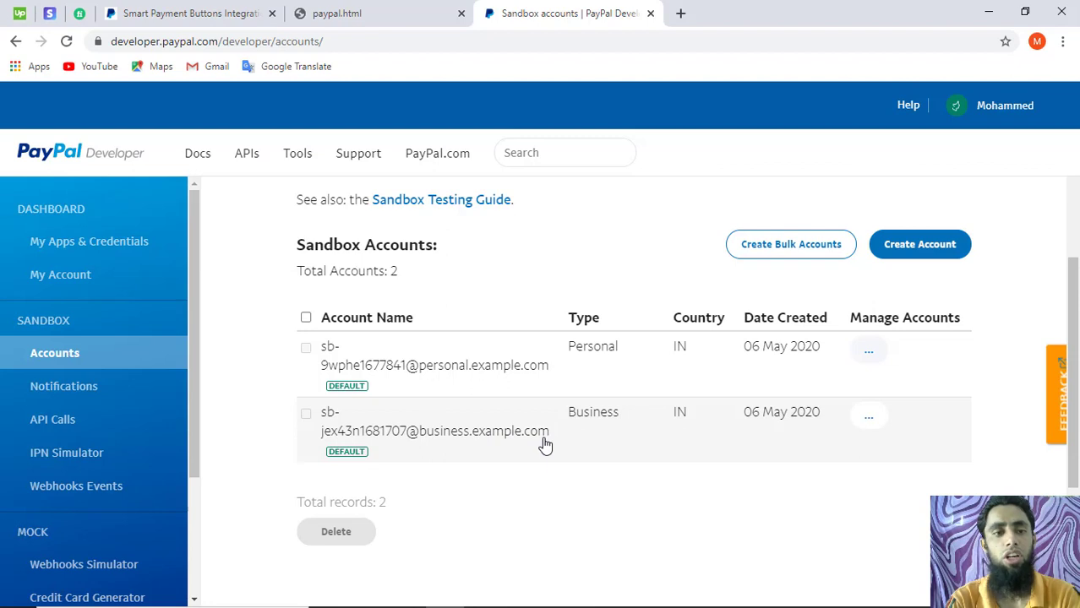
pyautogui.click(109, 237)
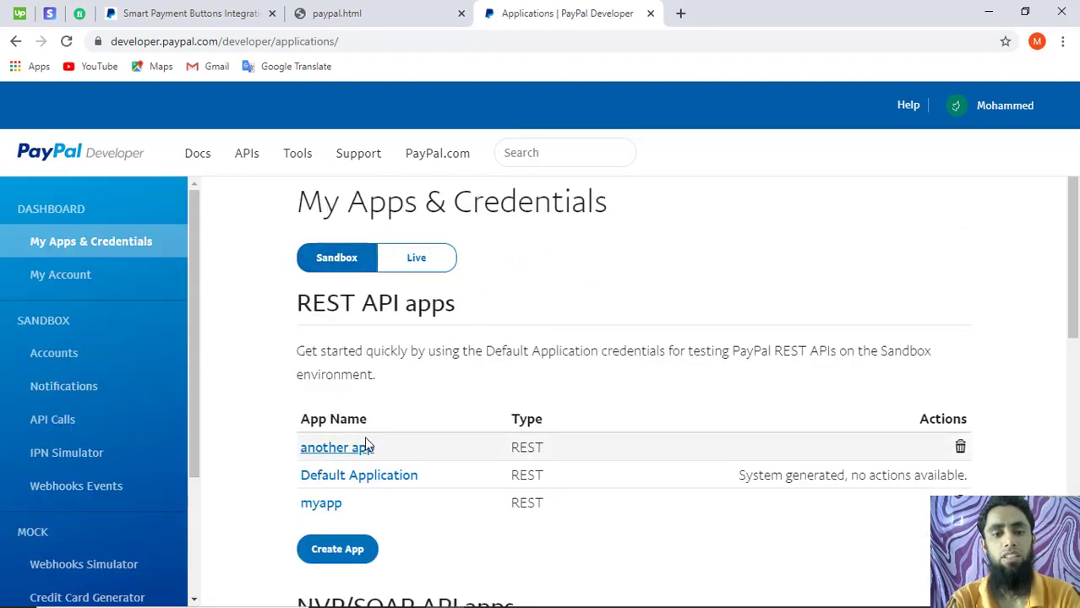
# Inspect the 'another app' details and its sandbox account e-mail, then return to the app list.
pyautogui.scroll(-1, 356, 490)
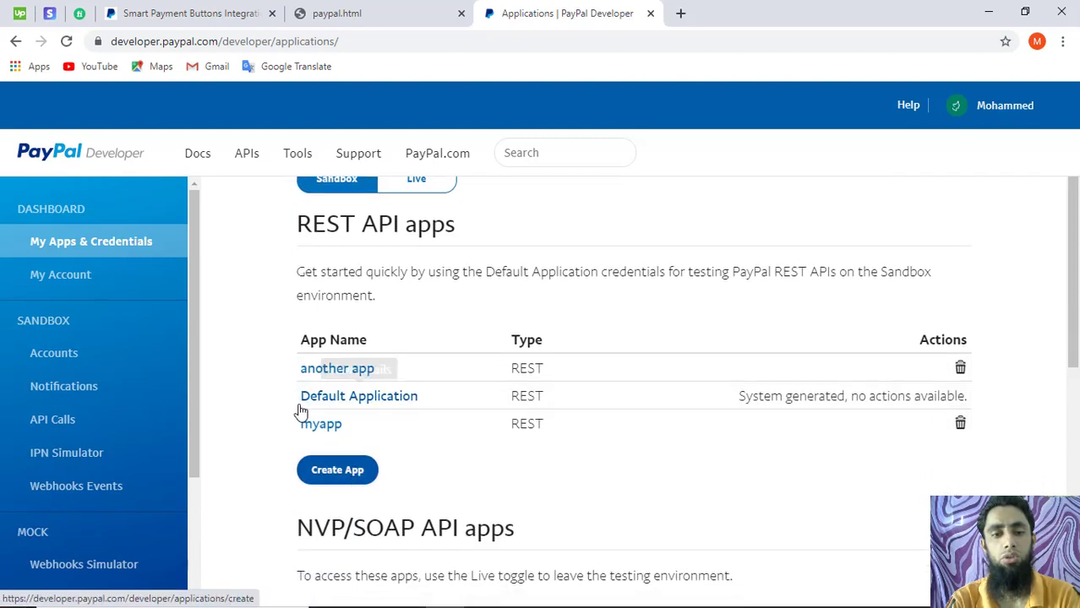
pyautogui.click(353, 380)
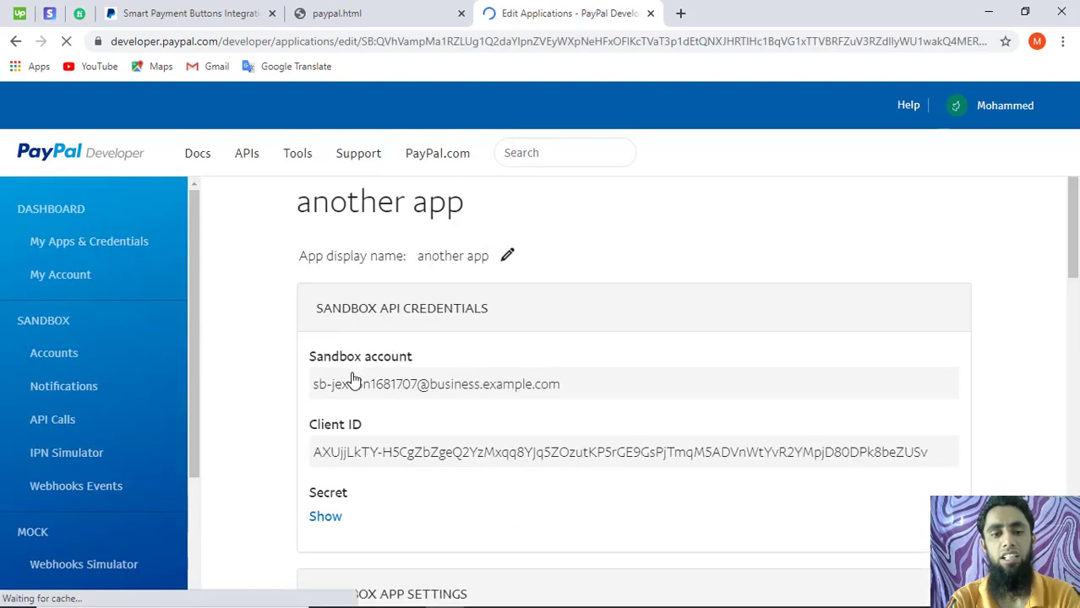
pyautogui.moveTo(561, 386); pyautogui.dragTo(312, 396)
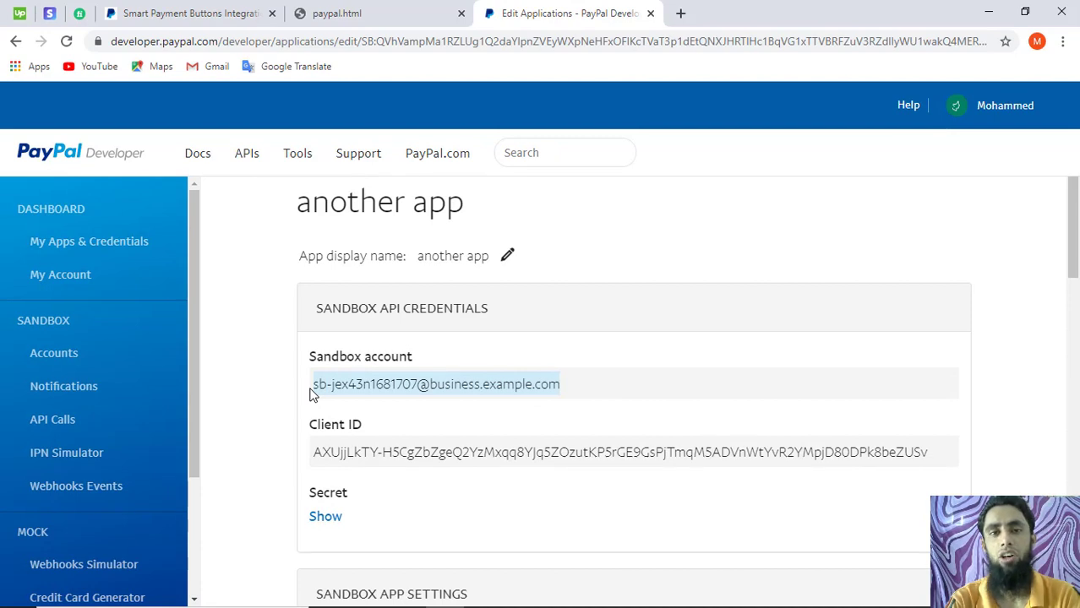
pyautogui.click(312, 395)
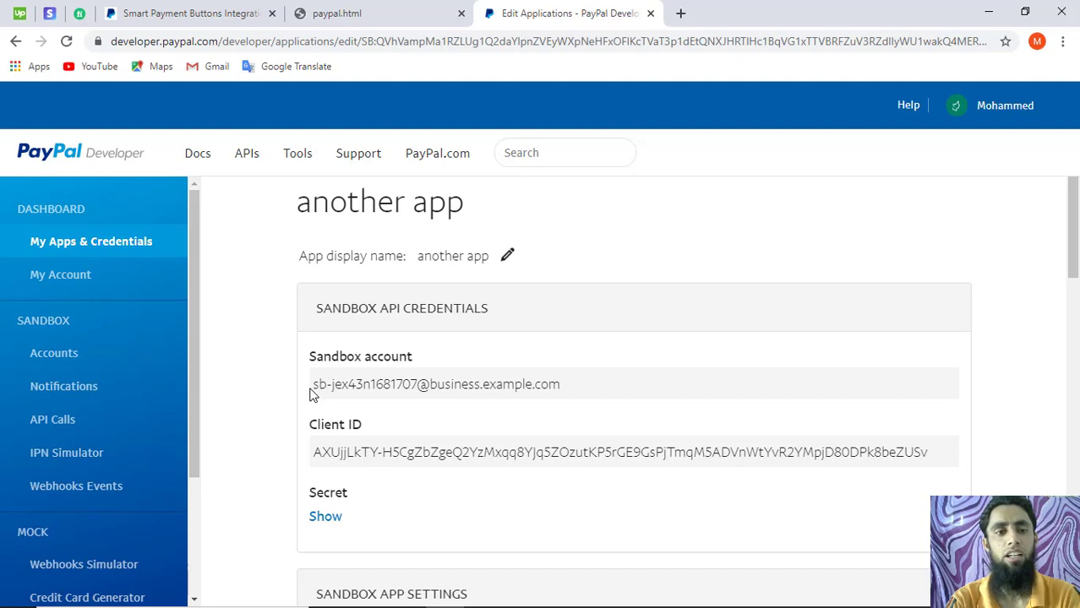
pyautogui.click(114, 243)
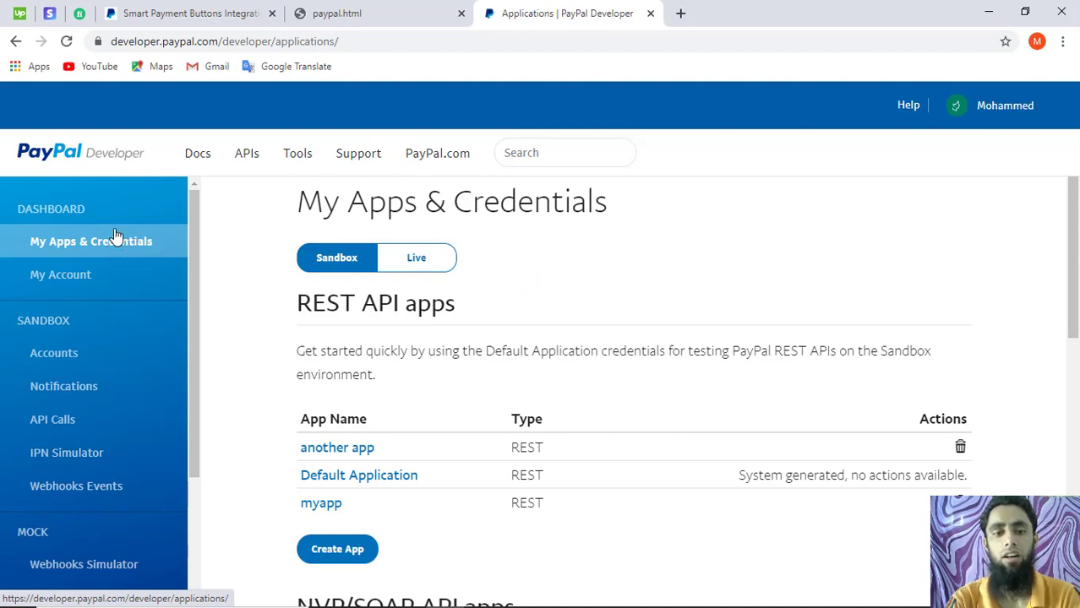
# Switch to Live apps and open newliveapp to view its account e-mail and Client ID.
pyautogui.moveTo(298, 155)
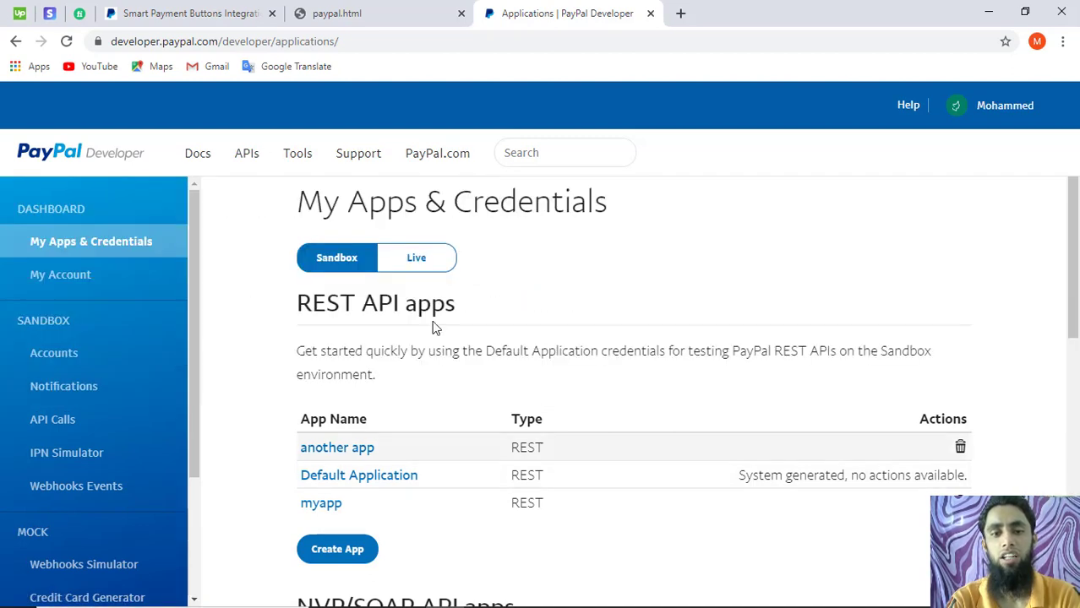
pyautogui.click(417, 262)
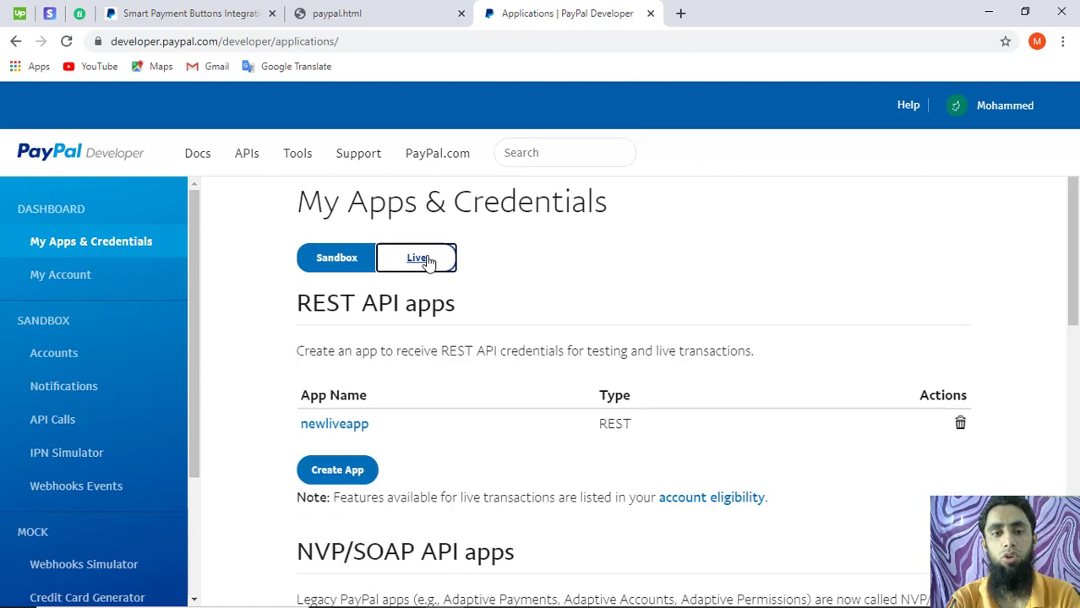
pyautogui.click(345, 429)
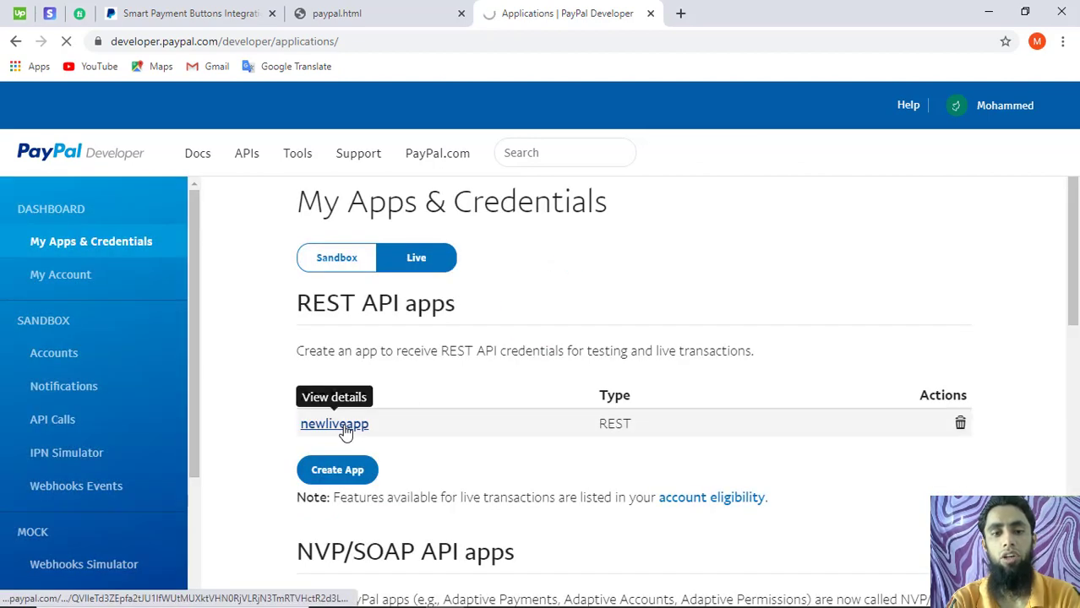
pyautogui.scroll(-2, 359, 444)
pyautogui.scroll(-1, 361, 445)
pyautogui.moveTo(495, 316); pyautogui.dragTo(314, 314)
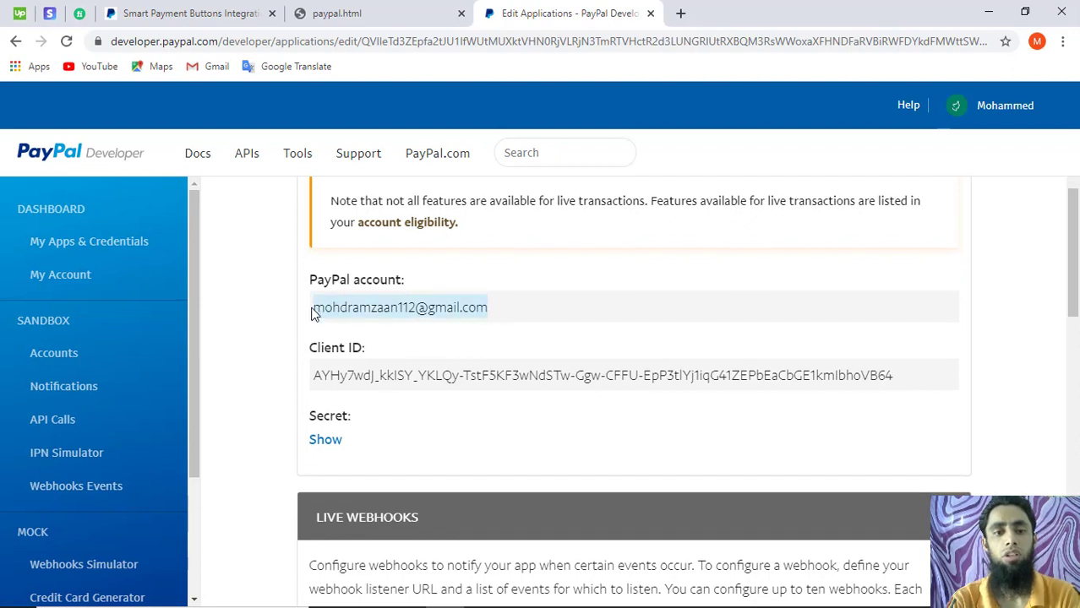
pyautogui.click(314, 314)
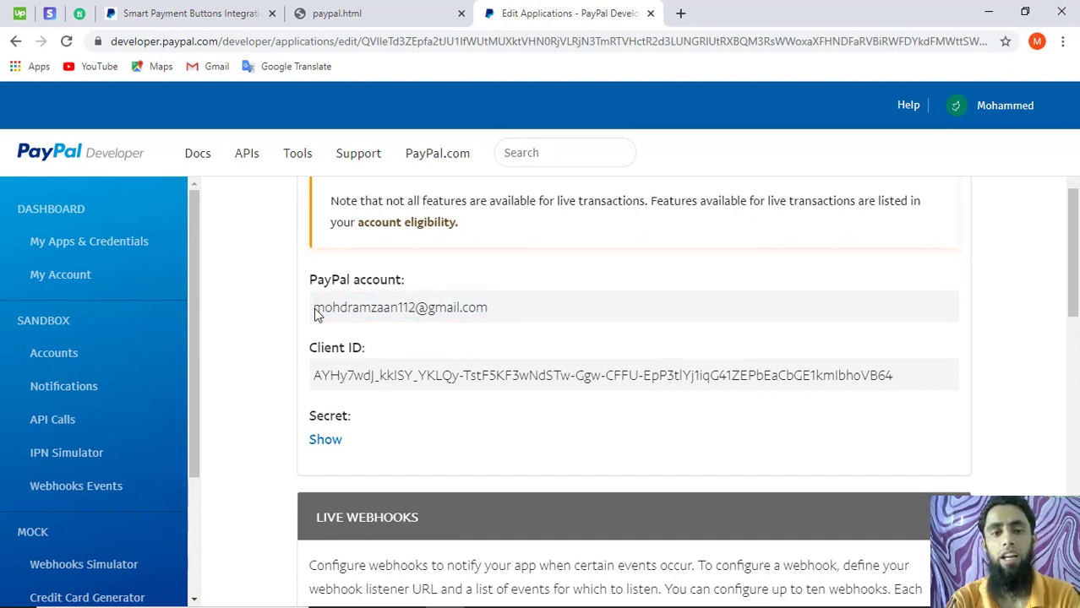